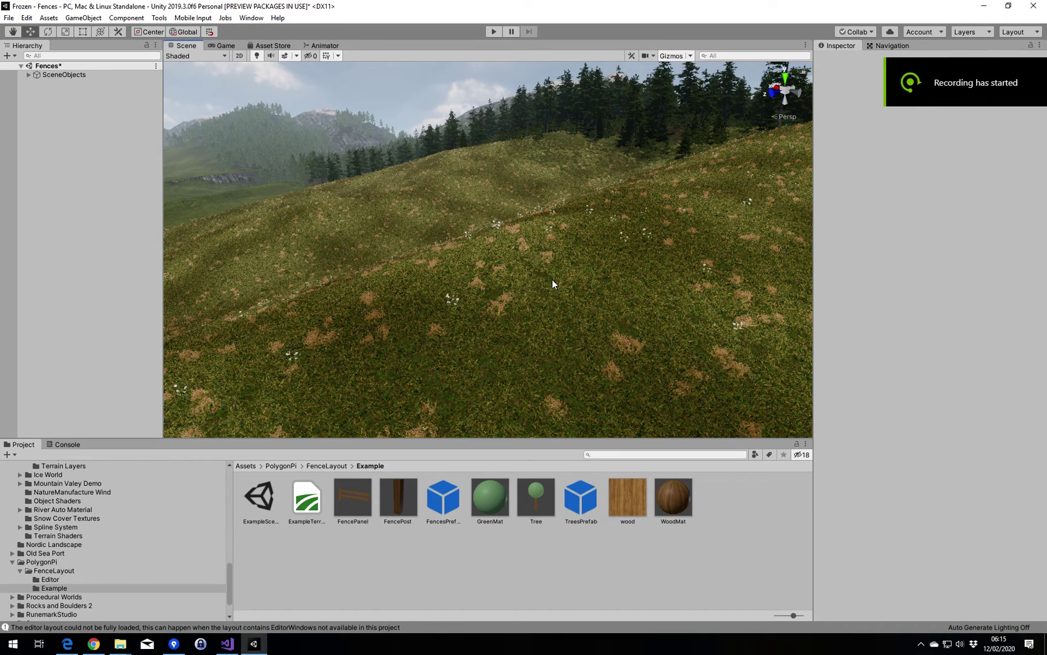
Step: Create an empty game object in the scene and add the Fence Layout script to it
{"action": "right_click", "coordinate": [52, 93]}
{"action": "left_click", "coordinate": [98, 194]}
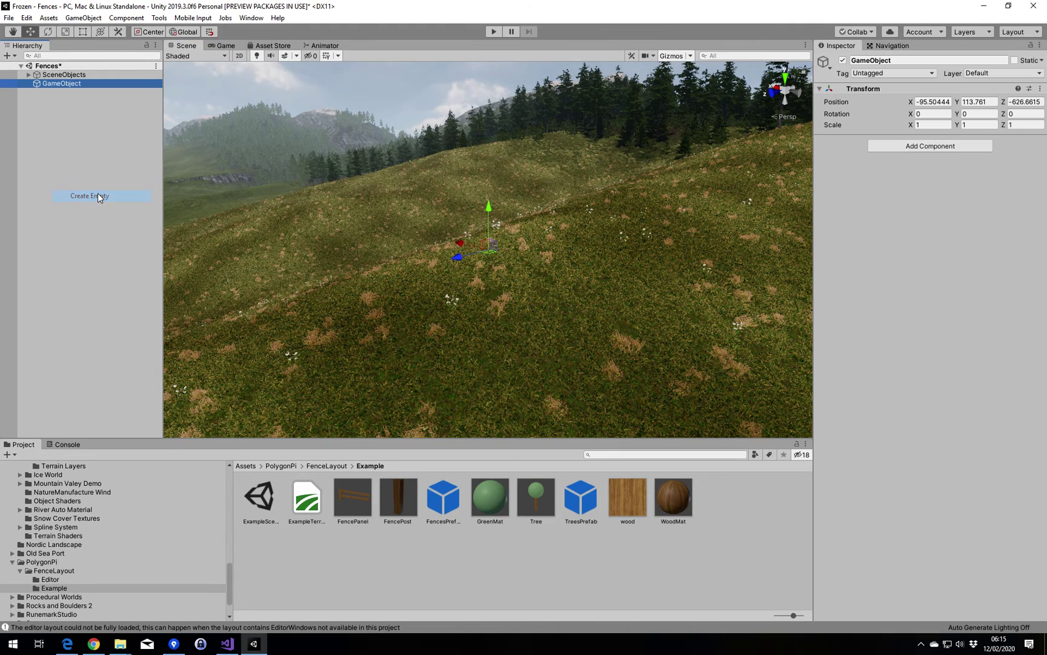
{"action": "left_click", "coordinate": [883, 148]}
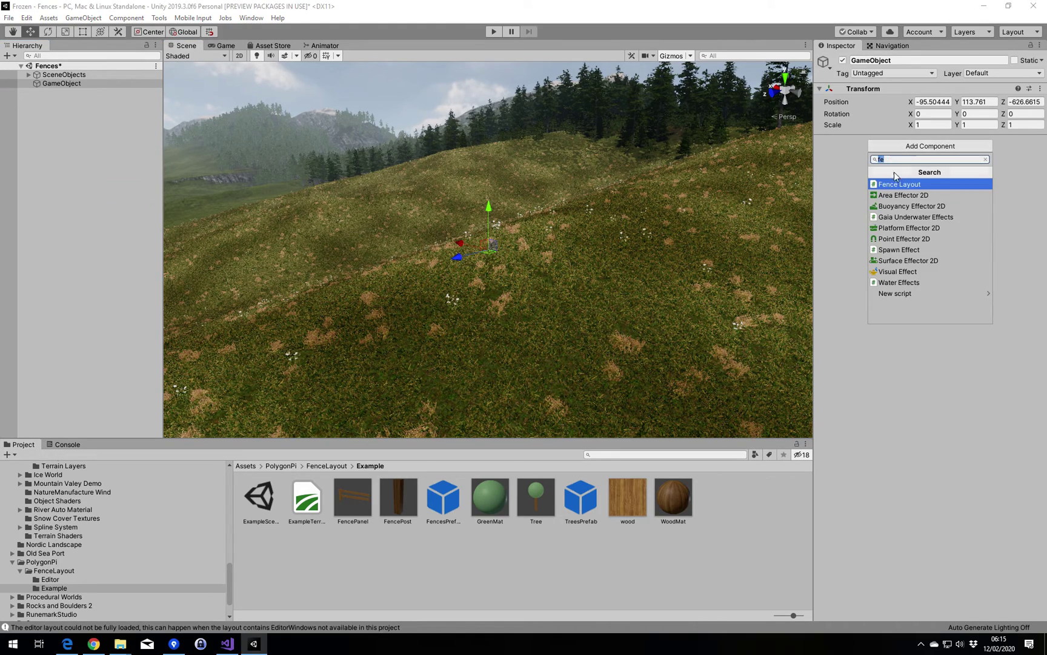
{"action": "left_click", "coordinate": [900, 183]}
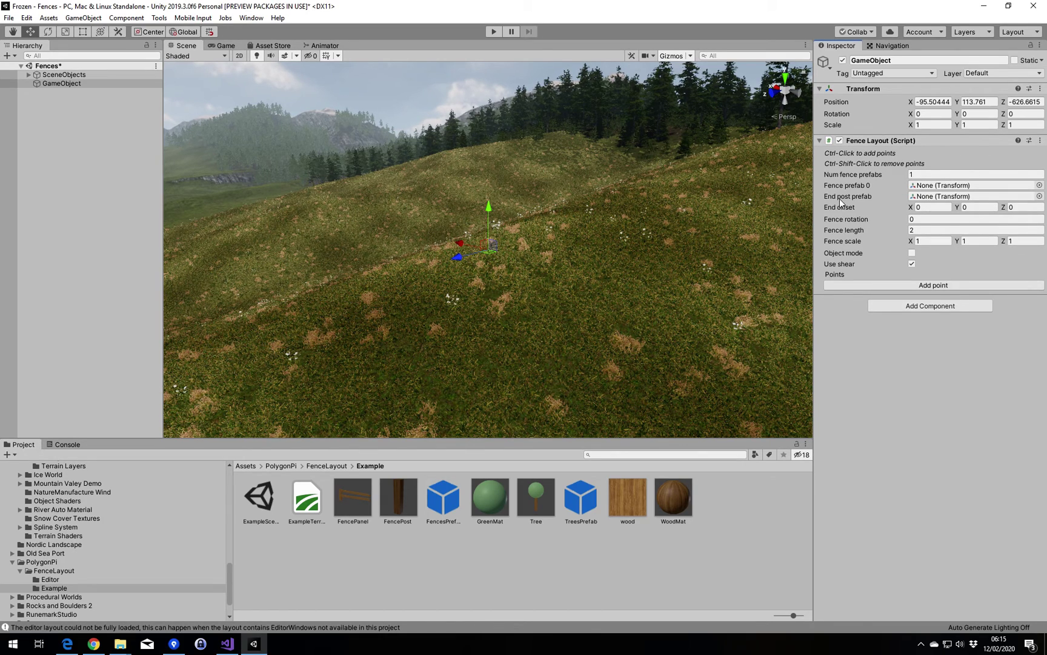
Step: Assign FencePanel as the fence prefab and FencePost as the end post, and place two fence points across the hillside
{"action": "left_click_drag", "start_coordinate": [349, 497], "coordinate": [938, 188]}
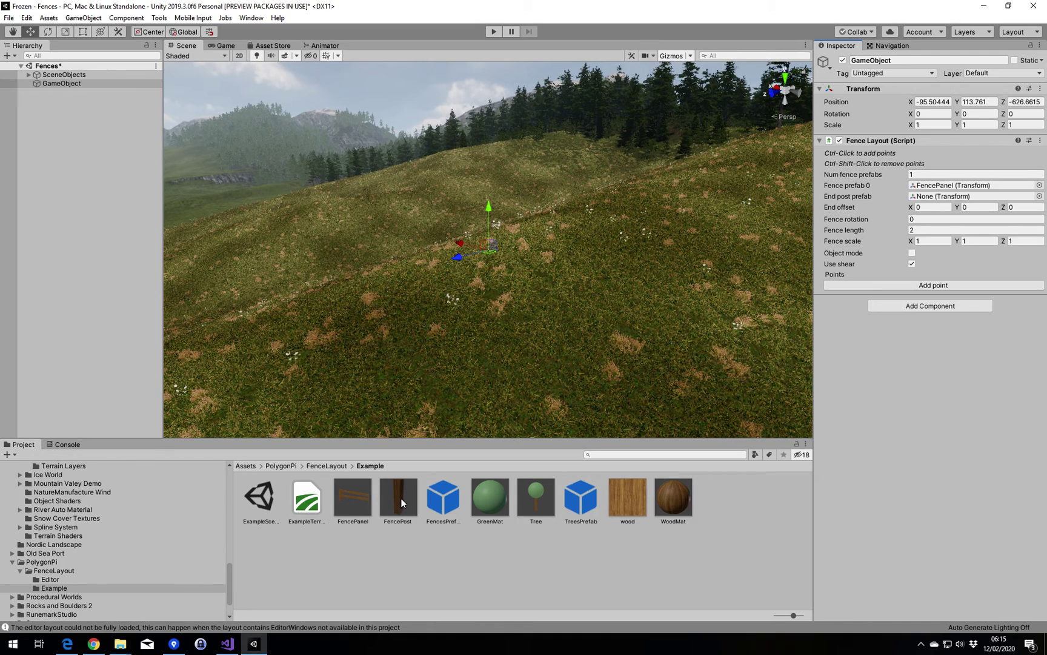
{"action": "left_click_drag", "start_coordinate": [398, 498], "coordinate": [939, 202]}
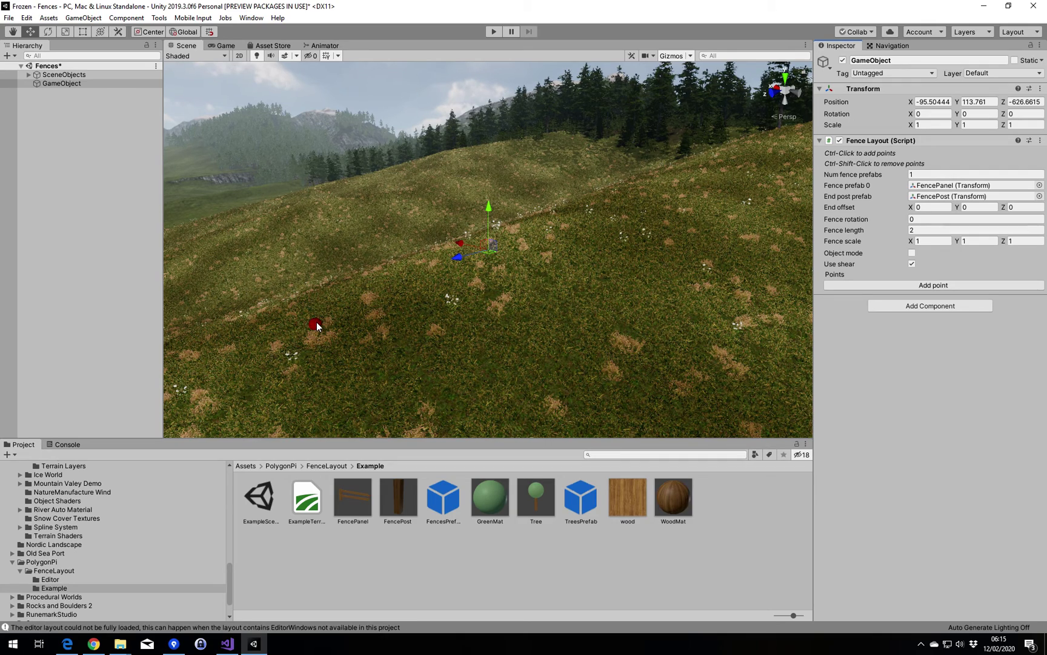
{"action": "left_click", "coordinate": [316, 323], "text": "ctrl"}
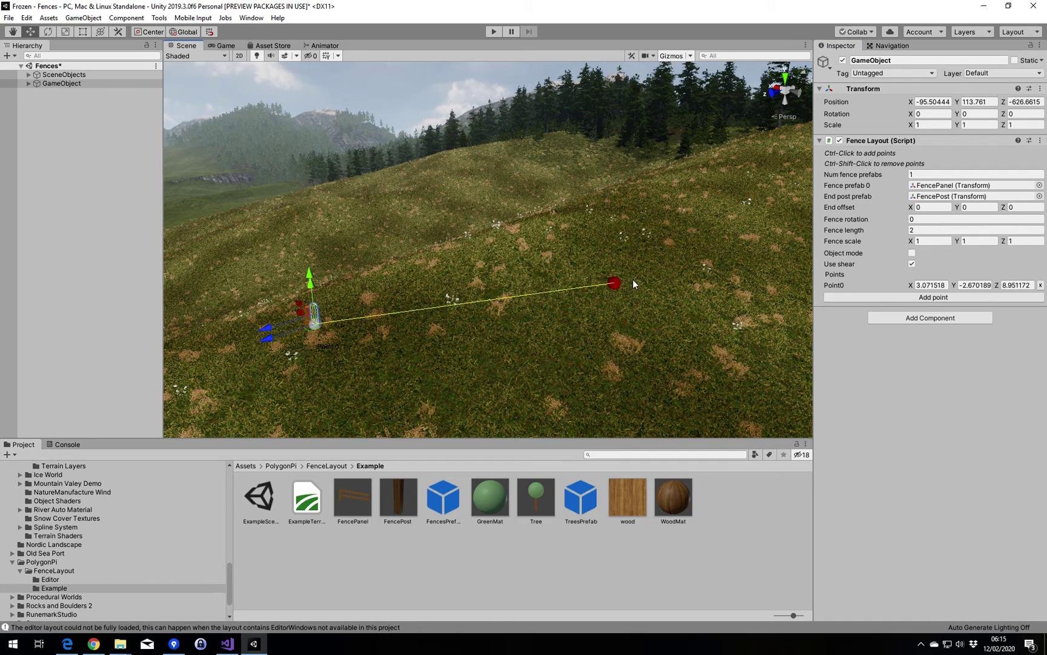
{"action": "left_click", "coordinate": [666, 260], "text": "ctrl"}
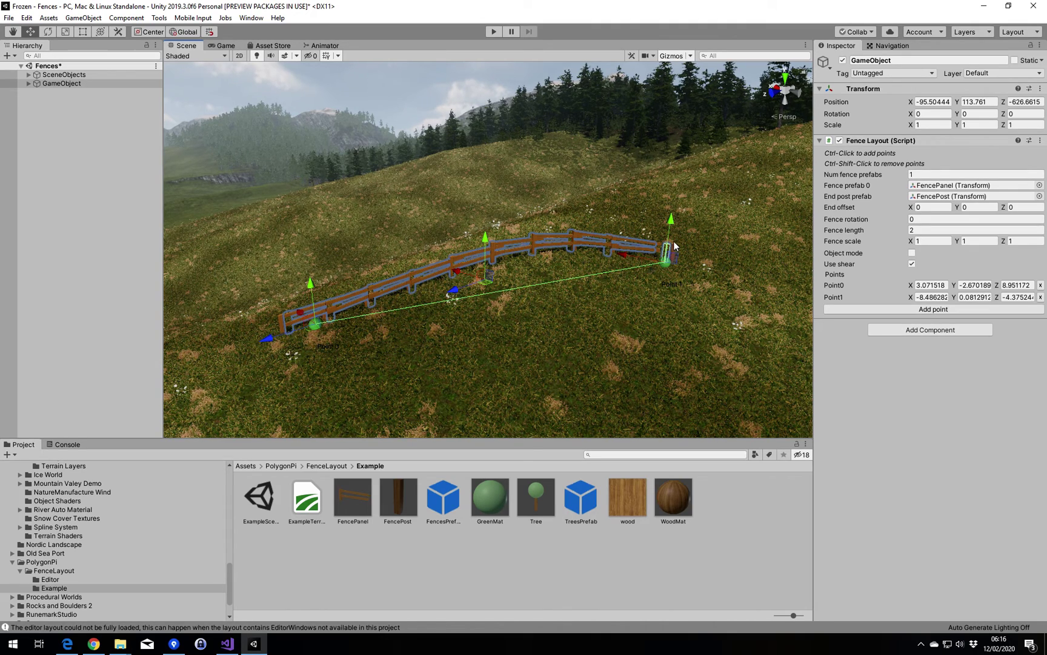
Step: Set the fence length to 2.5 and the end offset Z to 1.25
{"action": "left_click", "coordinate": [912, 230]}
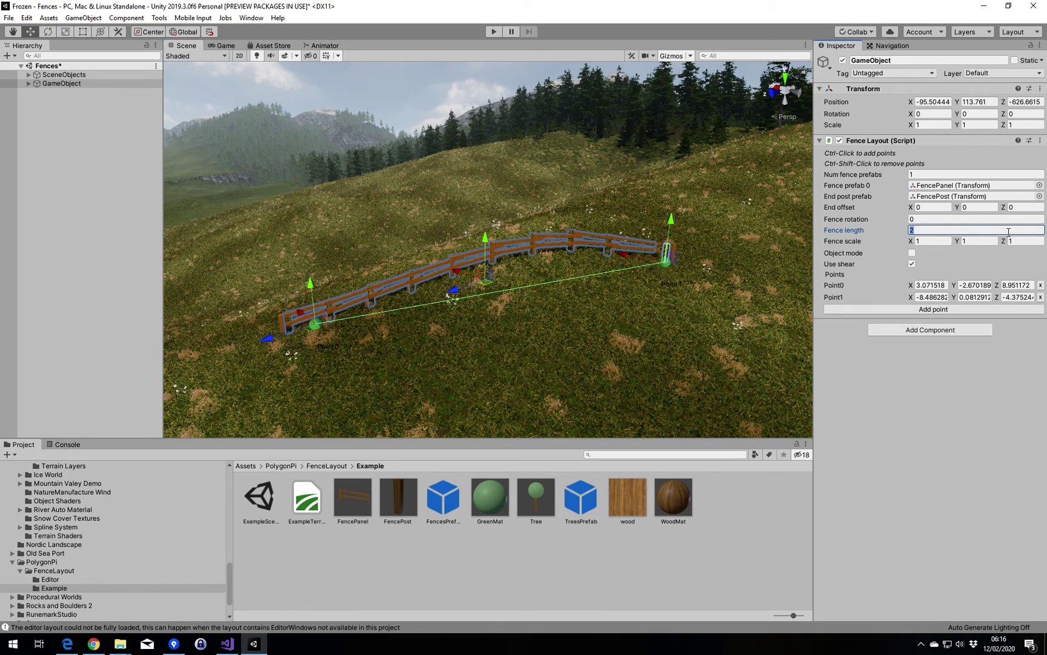
{"action": "type", "text": "2.5"}
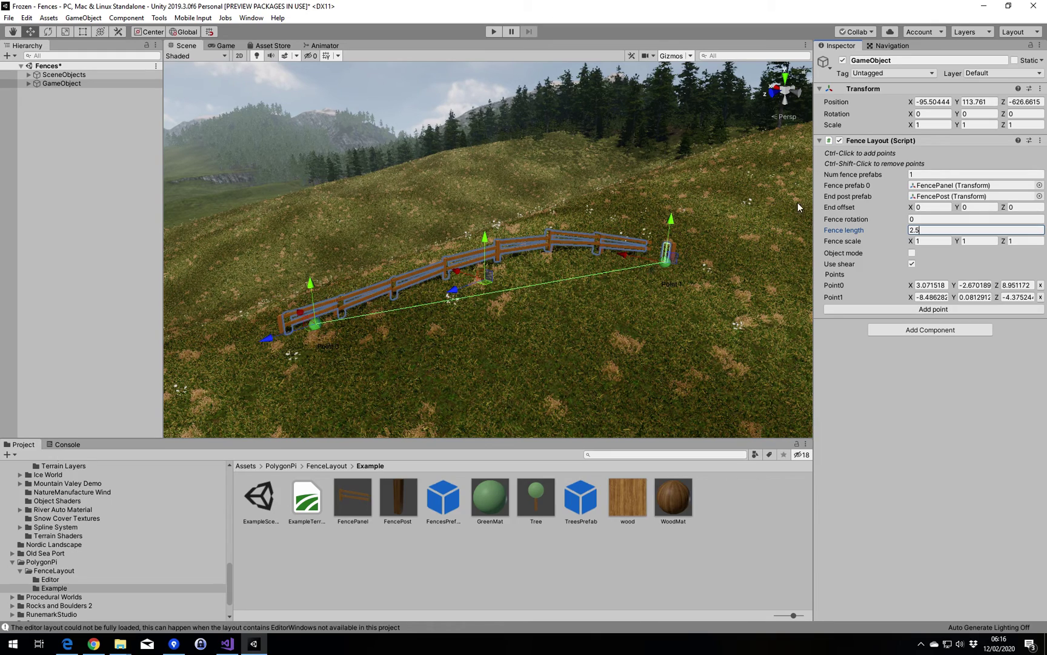
{"action": "left_click", "coordinate": [1015, 208]}
{"action": "type", "text": "0.21"}
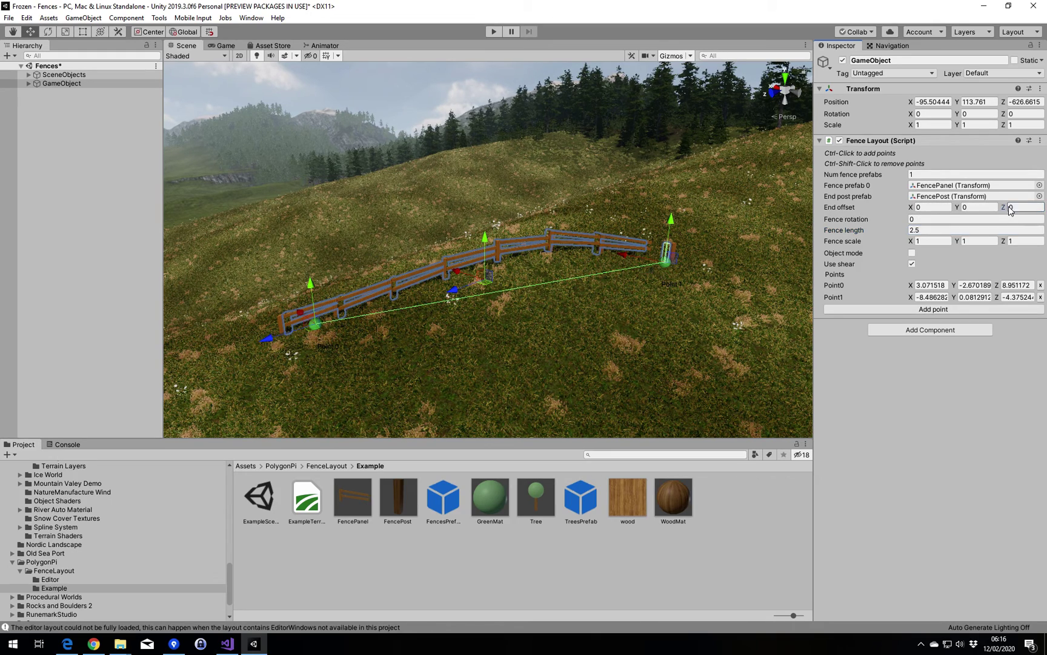
{"action": "left_click_drag", "start_coordinate": [1014, 208], "coordinate": [972, 208]}
{"action": "type", "text": "1.25"}
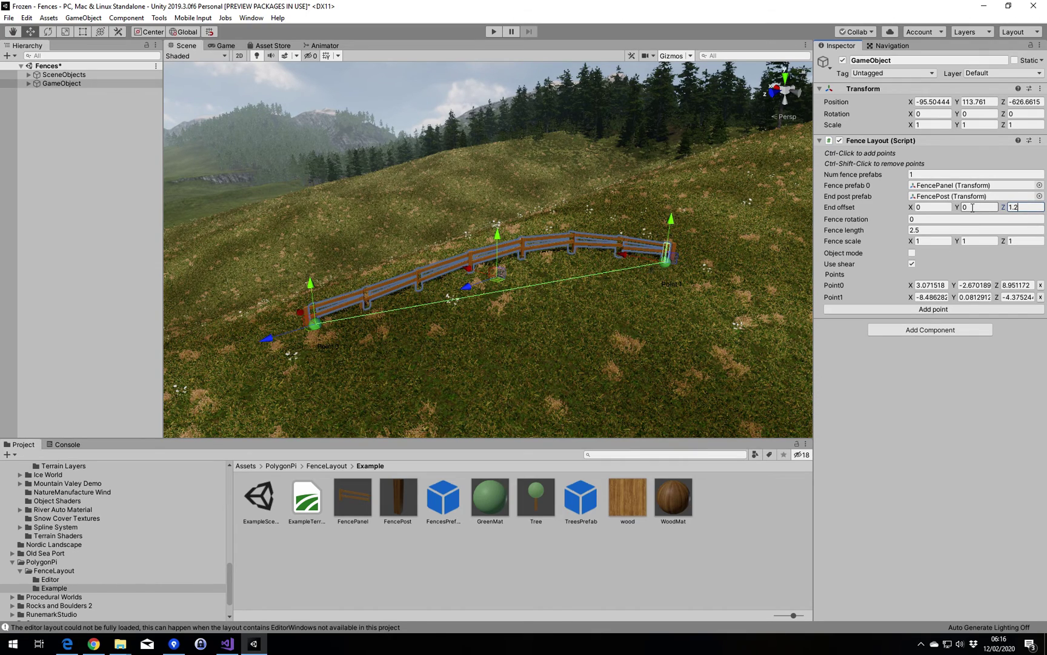
Step: Extend the fence object with a third point farther up the slope, beyond its second point
{"action": "left_click", "coordinate": [670, 173]}
{"action": "right_click_drag", "start_coordinate": [666, 177], "coordinate": [555, 182]}
{"action": "middle_click_drag", "start_coordinate": [554, 182], "coordinate": [487, 206]}
{"action": "right_click_drag", "start_coordinate": [487, 206], "coordinate": [596, 246]}
{"action": "left_click", "coordinate": [28, 74]}
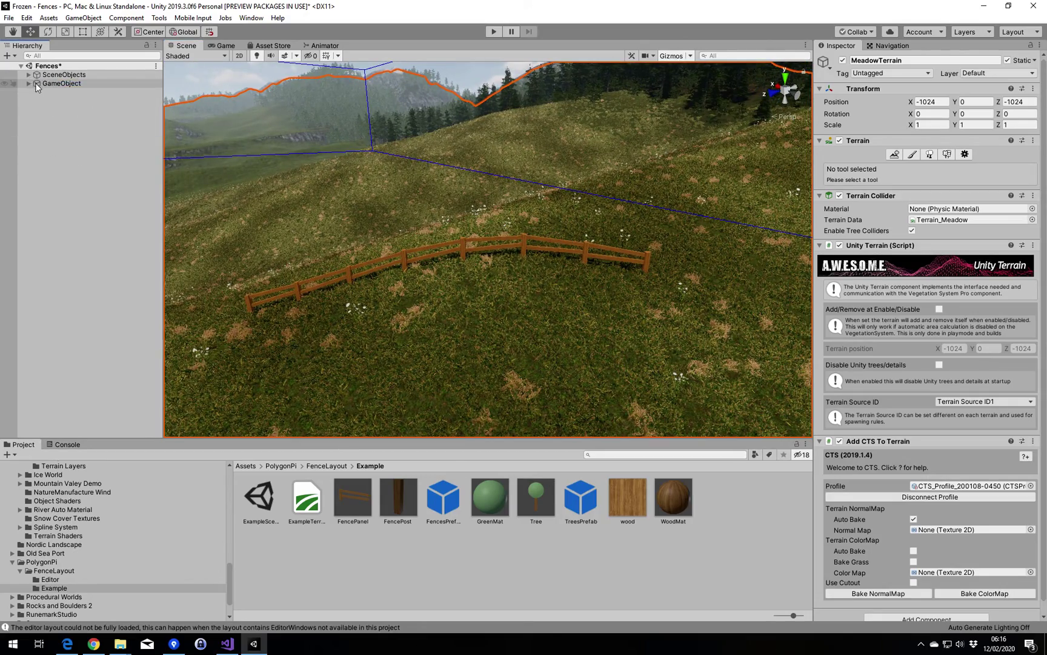
{"action": "left_click", "coordinate": [62, 83]}
{"action": "right_click_drag", "start_coordinate": [536, 182], "coordinate": [553, 242]}
{"action": "middle_click_drag", "start_coordinate": [553, 243], "coordinate": [554, 358]}
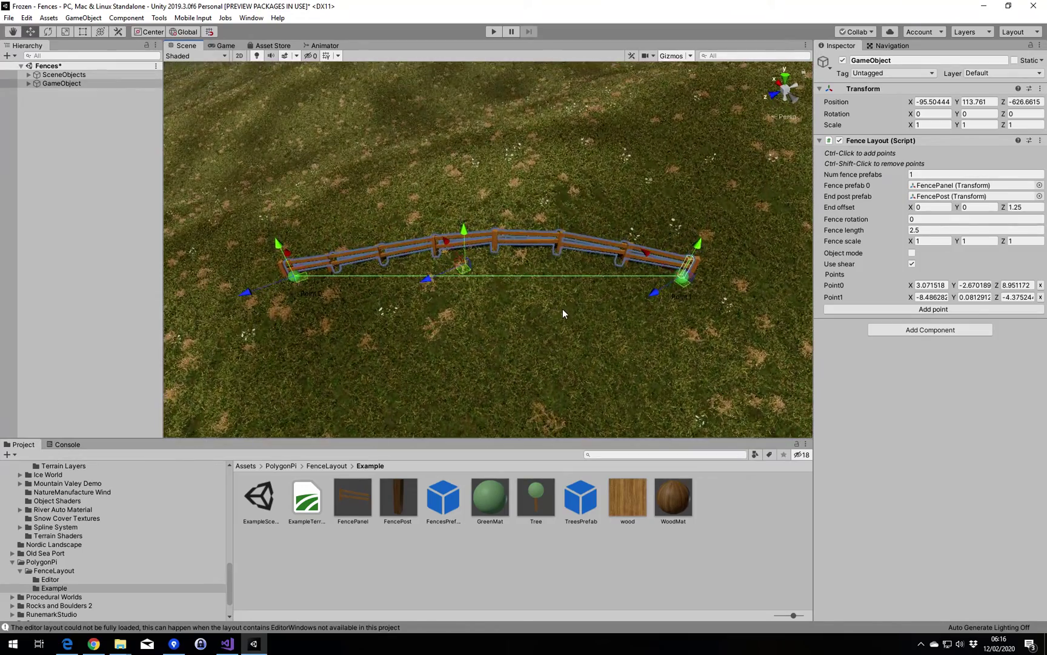
{"action": "right_click_drag", "start_coordinate": [563, 311], "coordinate": [562, 341]}
{"action": "scroll", "coordinate": [562, 341], "scroll_direction": "down", "scroll_amount": 3}
{"action": "left_click", "coordinate": [764, 115], "text": "ctrl"}
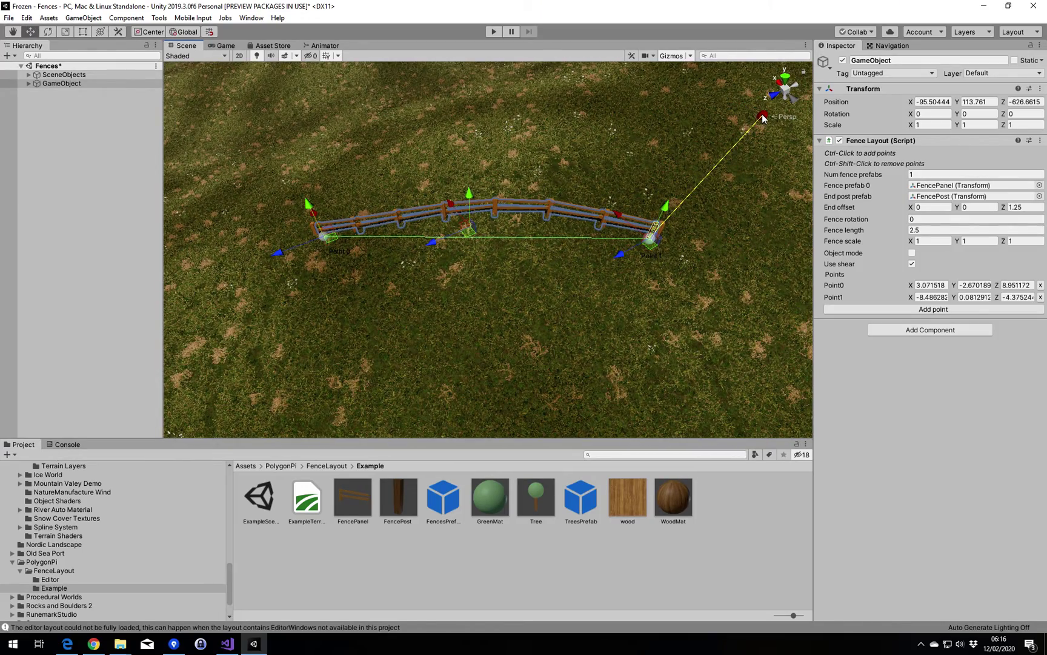
Step: Insert an intermediate point in the first fence span and remove it again
{"action": "key", "text": "ctrl"}
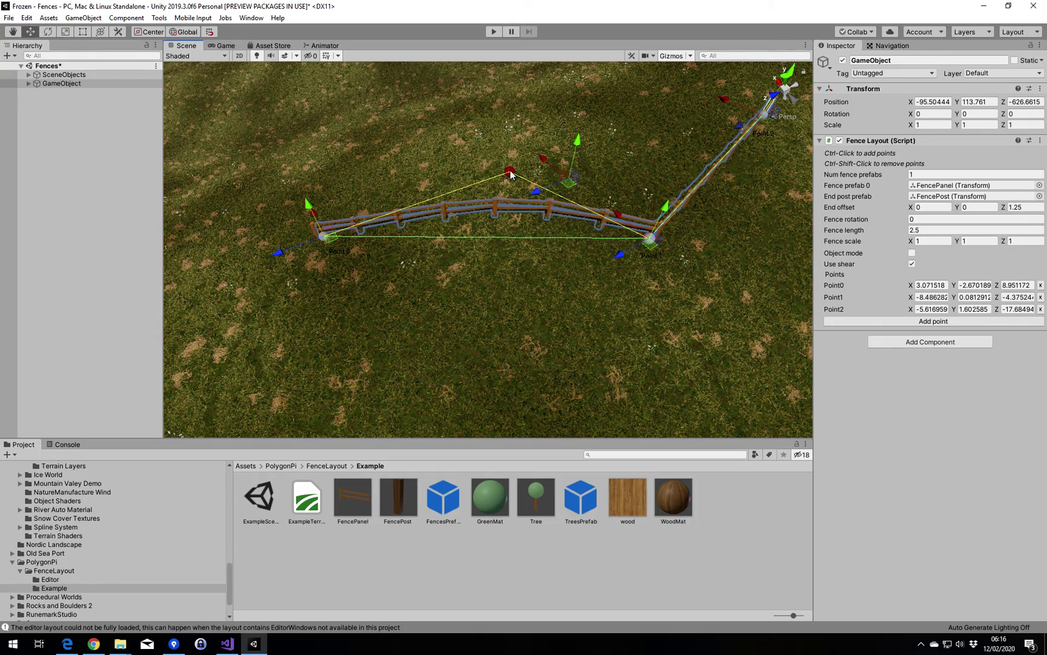
{"action": "left_click", "coordinate": [510, 174], "text": "ctrl"}
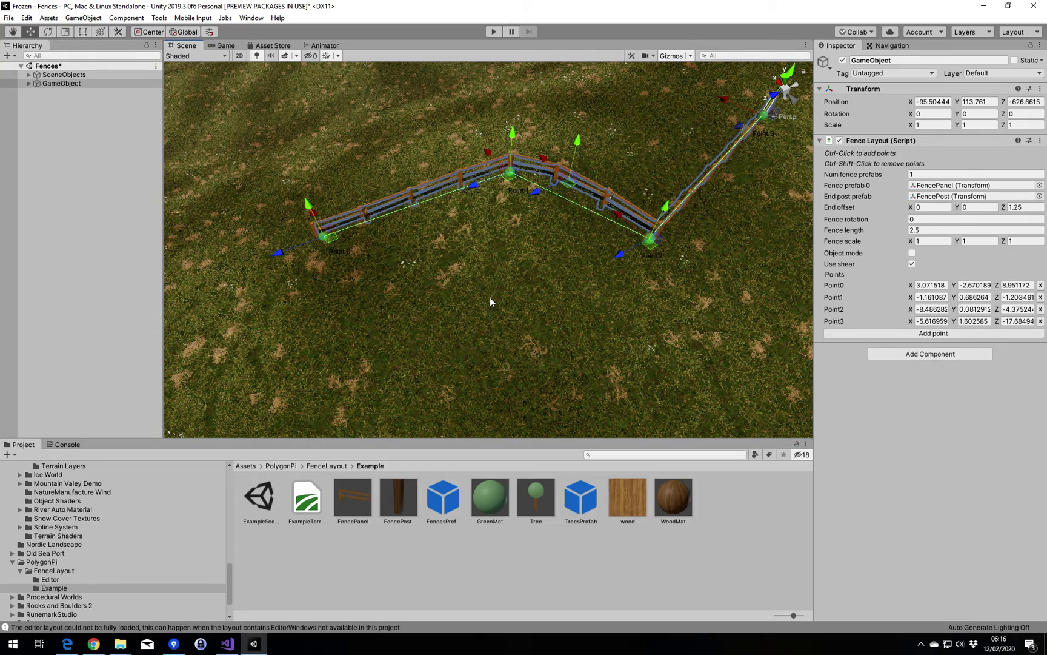
{"action": "key", "text": "ctrl+shift"}
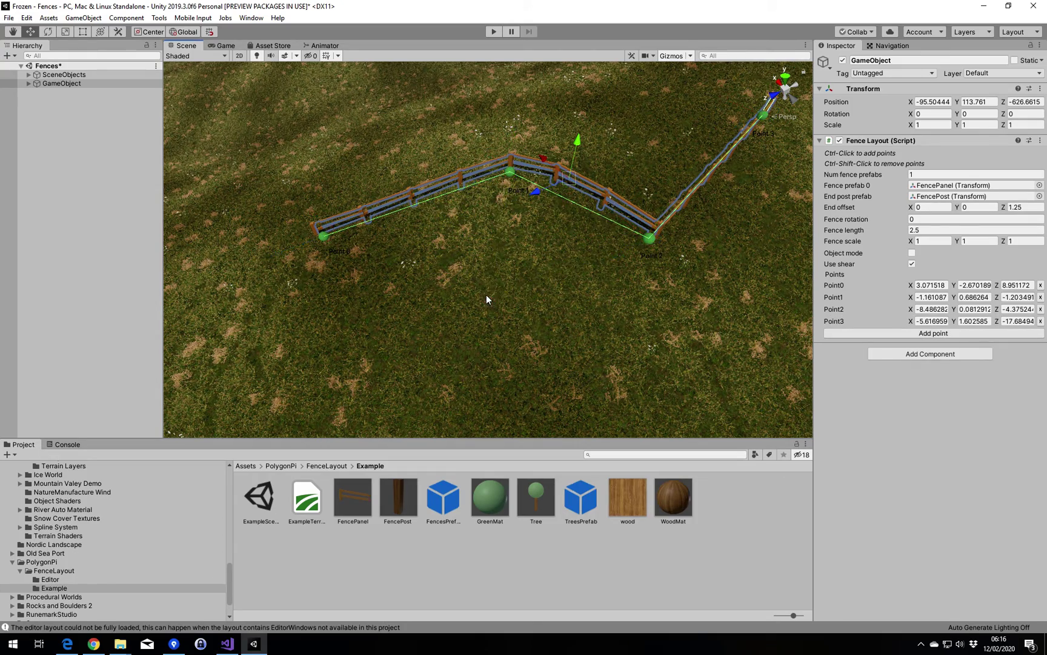
{"action": "left_click", "coordinate": [510, 171], "text": "ctrl+shift"}
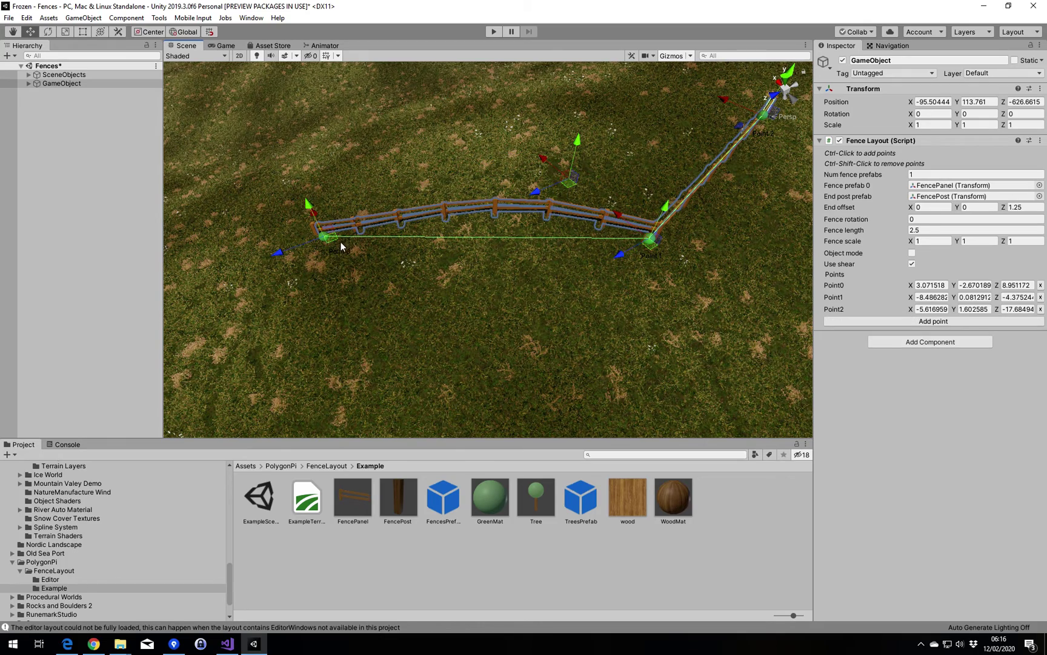
Step: Extend the fence with another point up the slope beyond its first point
{"action": "left_click", "coordinate": [241, 141], "text": "ctrl"}
{"action": "middle_click_drag", "start_coordinate": [378, 281], "coordinate": [532, 187]}
{"action": "right_click_drag", "start_coordinate": [554, 275], "coordinate": [597, 159]}
Step: Examine the fence on the terrain up close and the generated child objects under the fence's game object
{"action": "left_click", "coordinate": [559, 202]}
{"action": "middle_click_drag", "start_coordinate": [559, 202], "coordinate": [324, 214]}
{"action": "scroll", "coordinate": [681, 159], "scroll_direction": "up", "scroll_amount": 1}
{"action": "right_click_drag", "start_coordinate": [735, 208], "coordinate": [598, 192]}
{"action": "middle_click_drag", "start_coordinate": [599, 193], "coordinate": [508, 204]}
{"action": "right_click_drag", "start_coordinate": [508, 202], "coordinate": [585, 197]}
{"action": "middle_click_drag", "start_coordinate": [585, 197], "coordinate": [546, 197]}
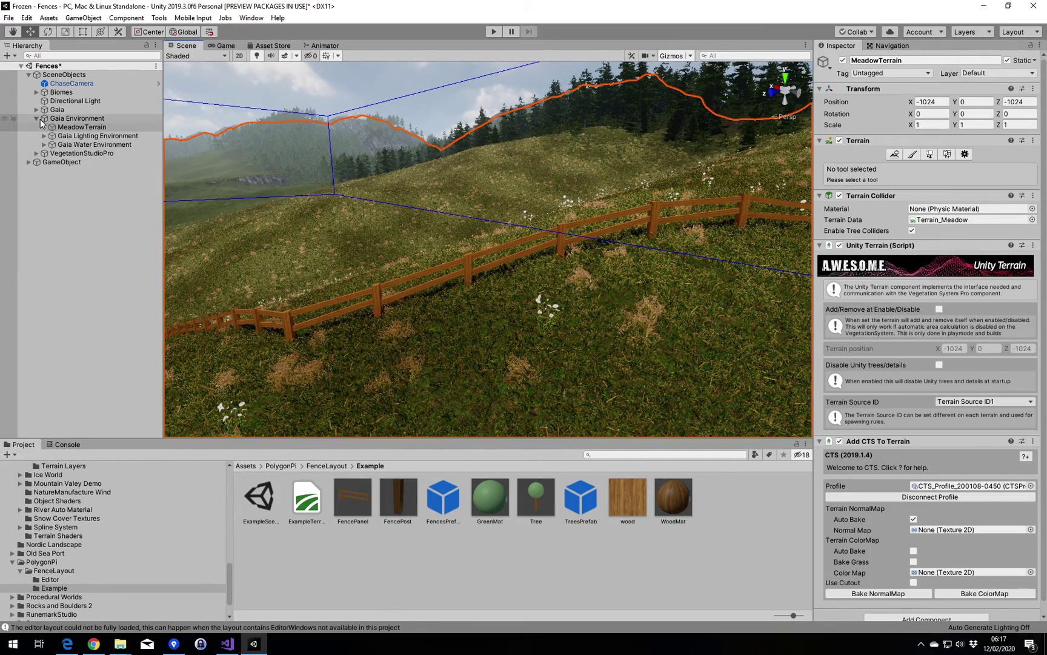
{"action": "left_click", "coordinate": [29, 161]}
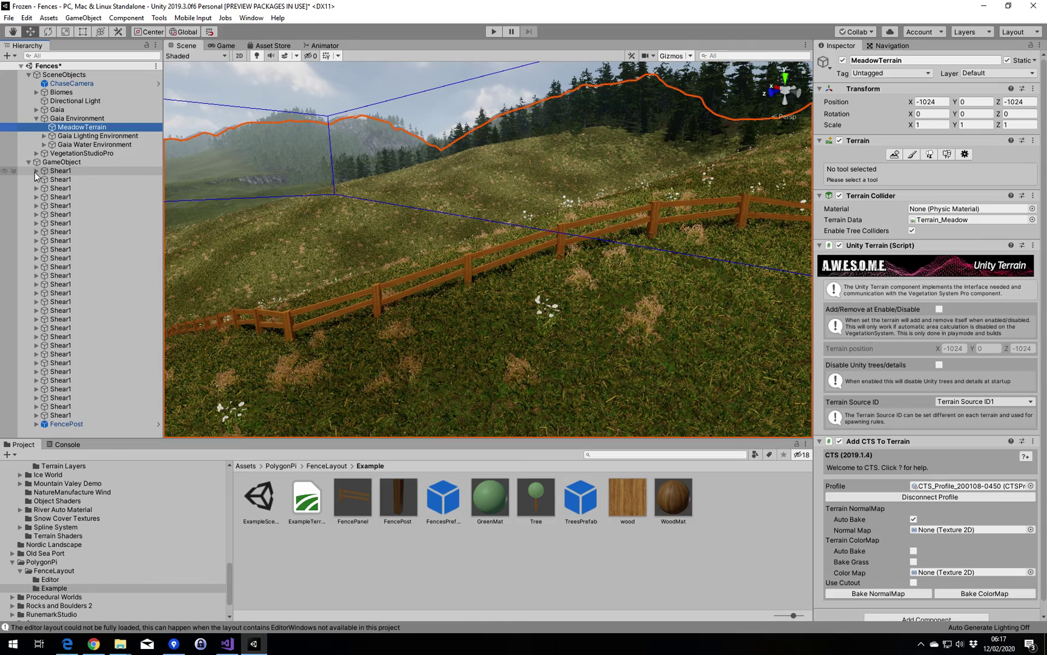
{"action": "left_click", "coordinate": [36, 171]}
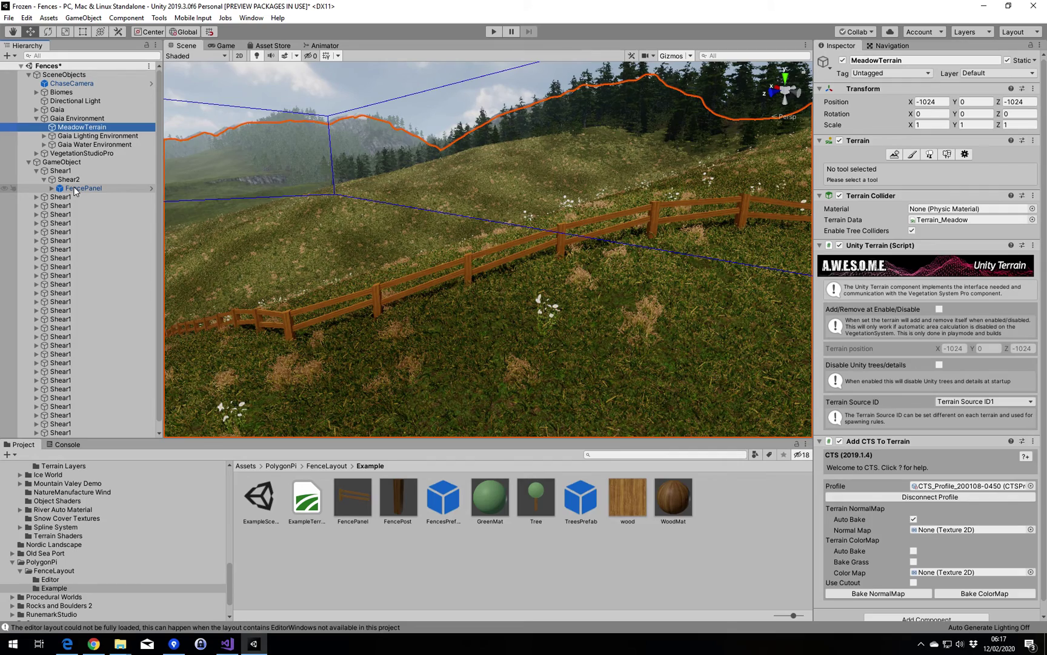
{"action": "left_click", "coordinate": [29, 163]}
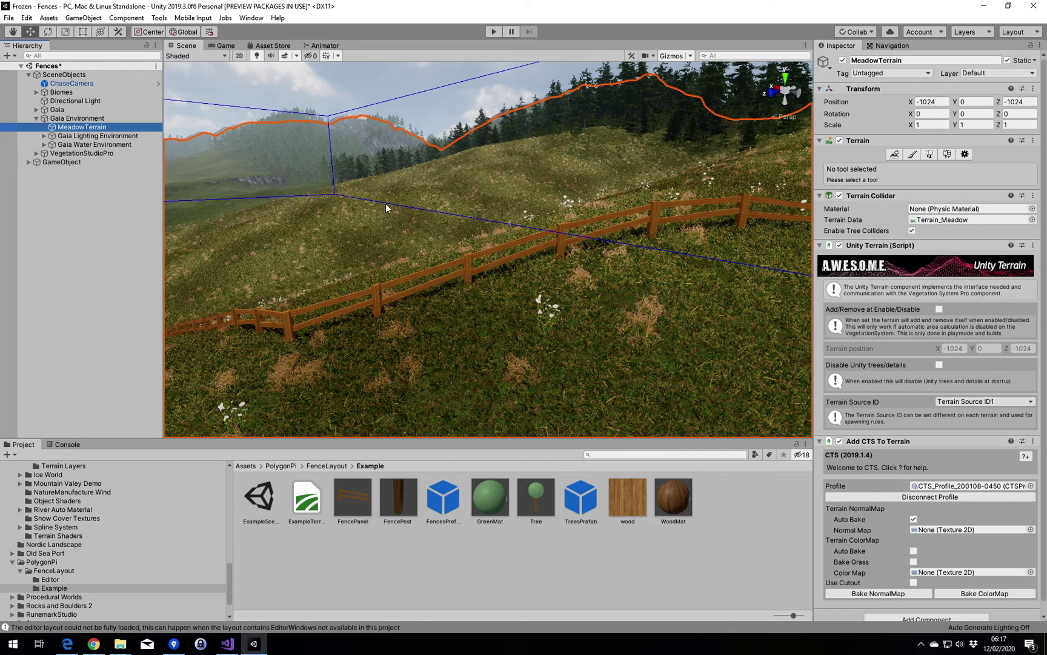
Step: Create a second empty game object and add the Fence Layout script to it
{"action": "right_click_drag", "start_coordinate": [459, 197], "coordinate": [326, 236]}
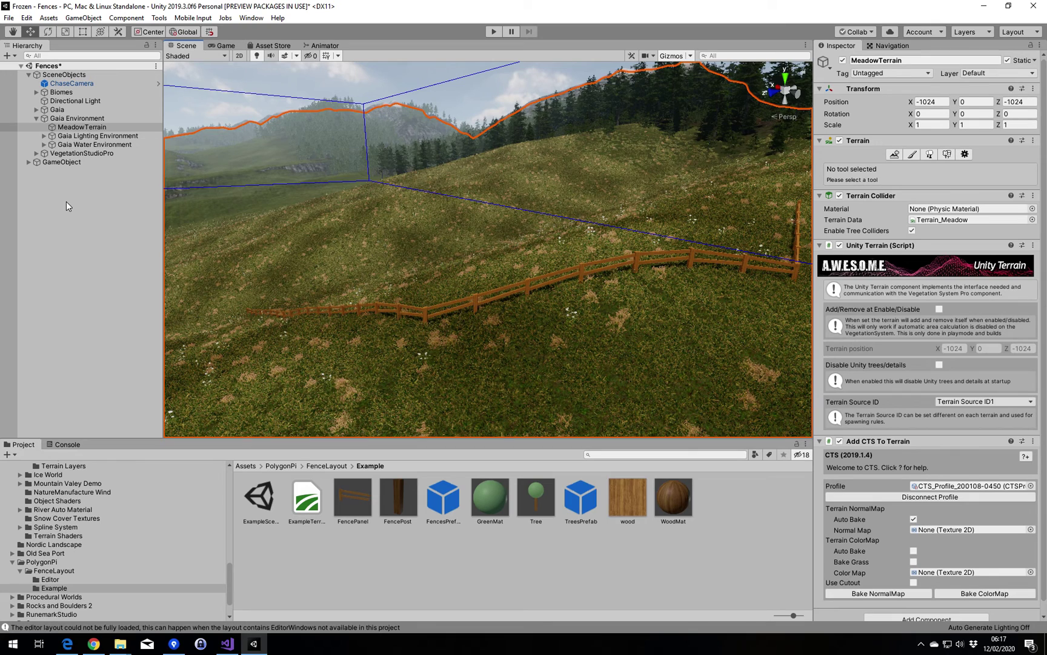
{"action": "right_click", "coordinate": [54, 178]}
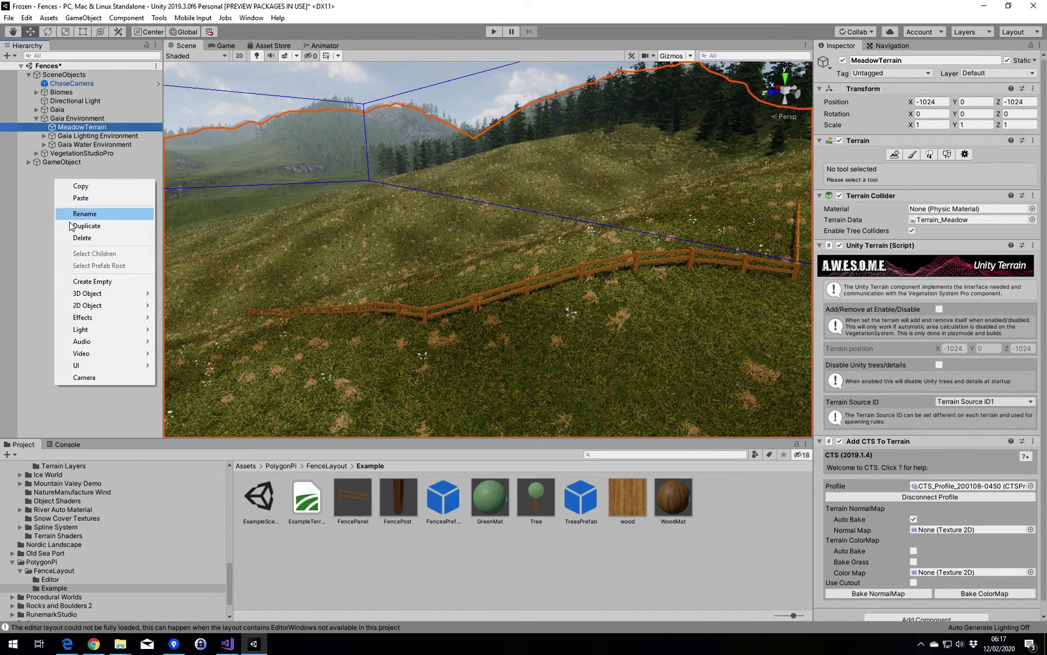
{"action": "left_click", "coordinate": [94, 282]}
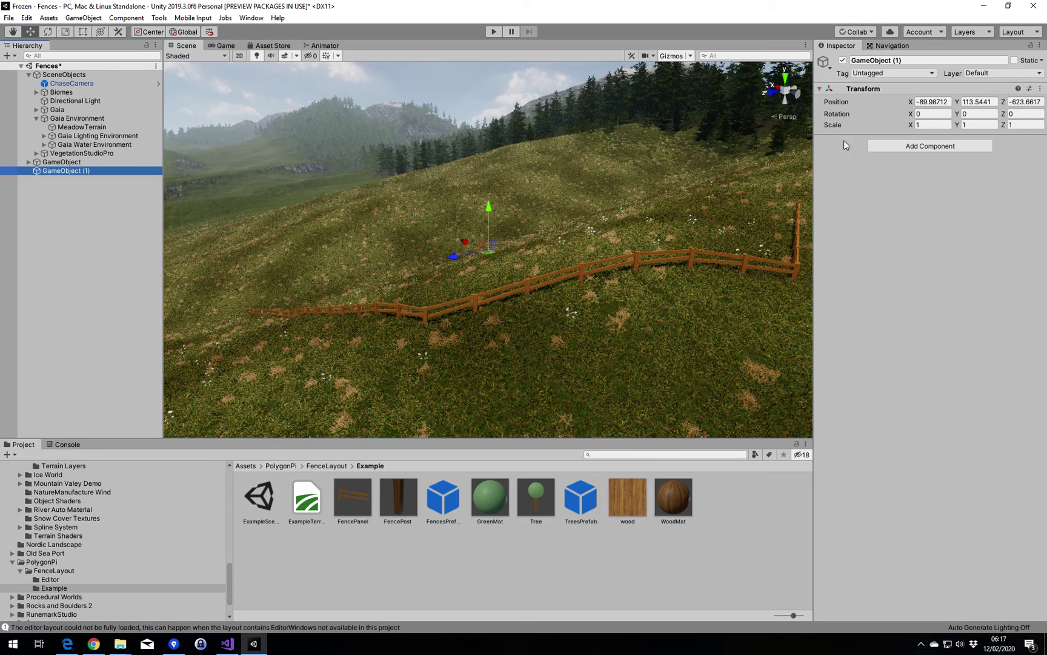
{"action": "left_click", "coordinate": [906, 146]}
{"action": "type", "text": "fe"}
{"action": "left_click", "coordinate": [908, 185]}
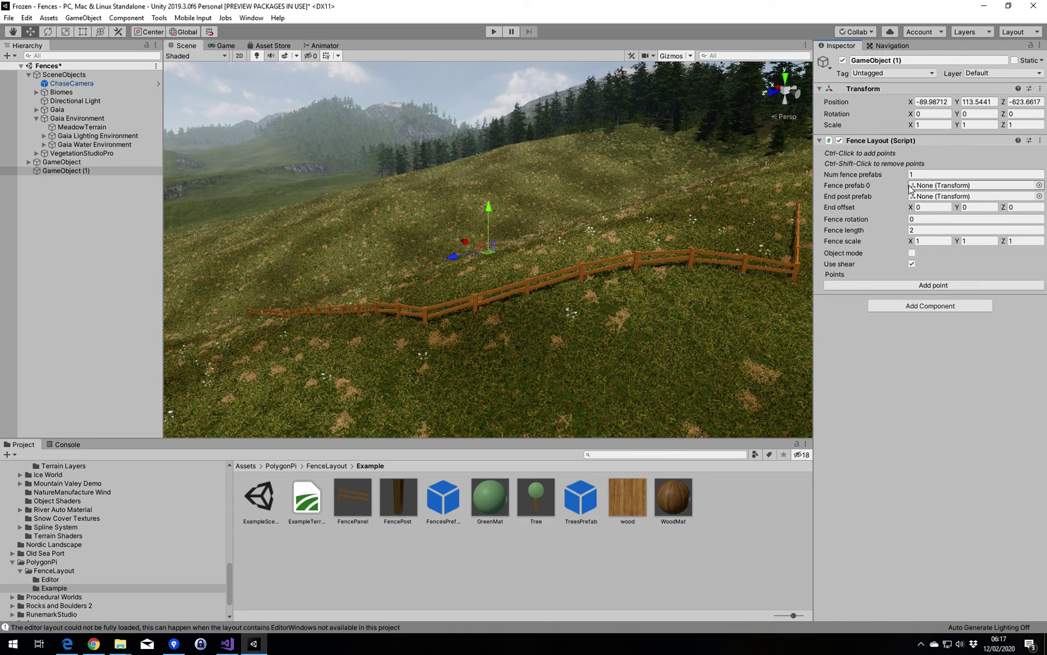
Step: Set the number of fence prefabs to 3 and assign prefab_beech_tree_04, prefab_beech_tree_05 and prefab_beech_tree_06 from the Beech Trees prefabs
{"action": "left_click_drag", "start_coordinate": [230, 575], "coordinate": [252, 525]}
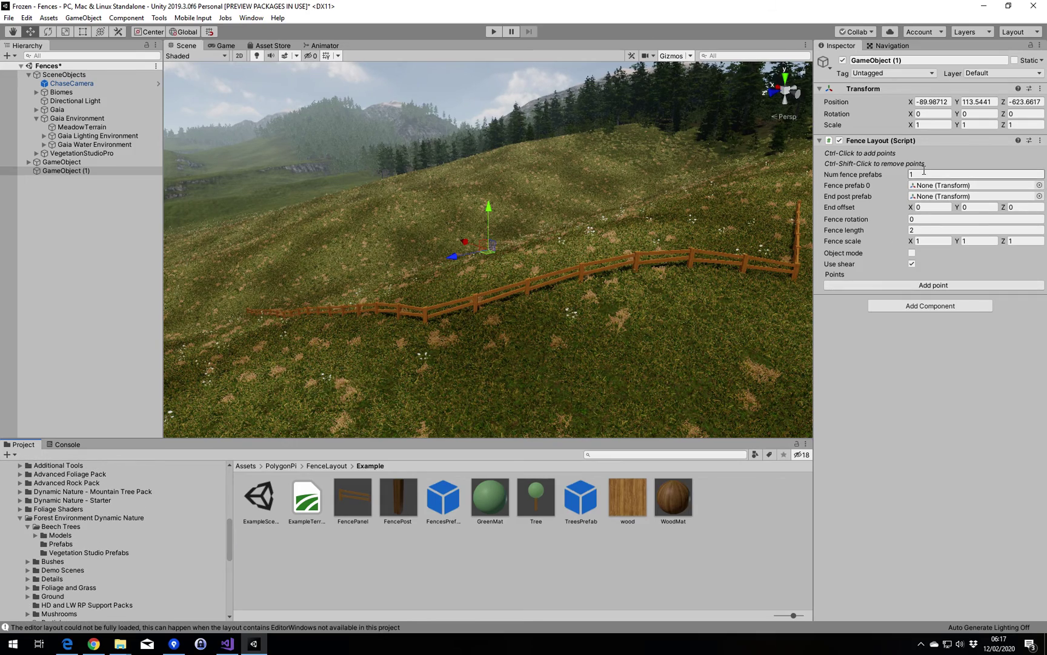
{"action": "left_click", "coordinate": [78, 544]}
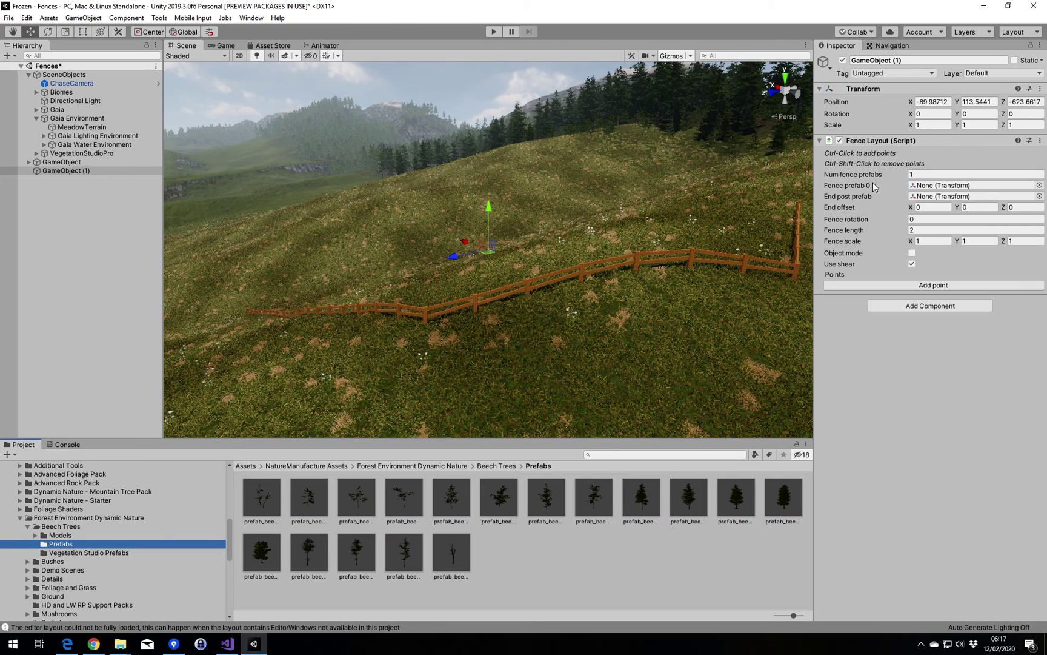
{"action": "left_click", "coordinate": [982, 174]}
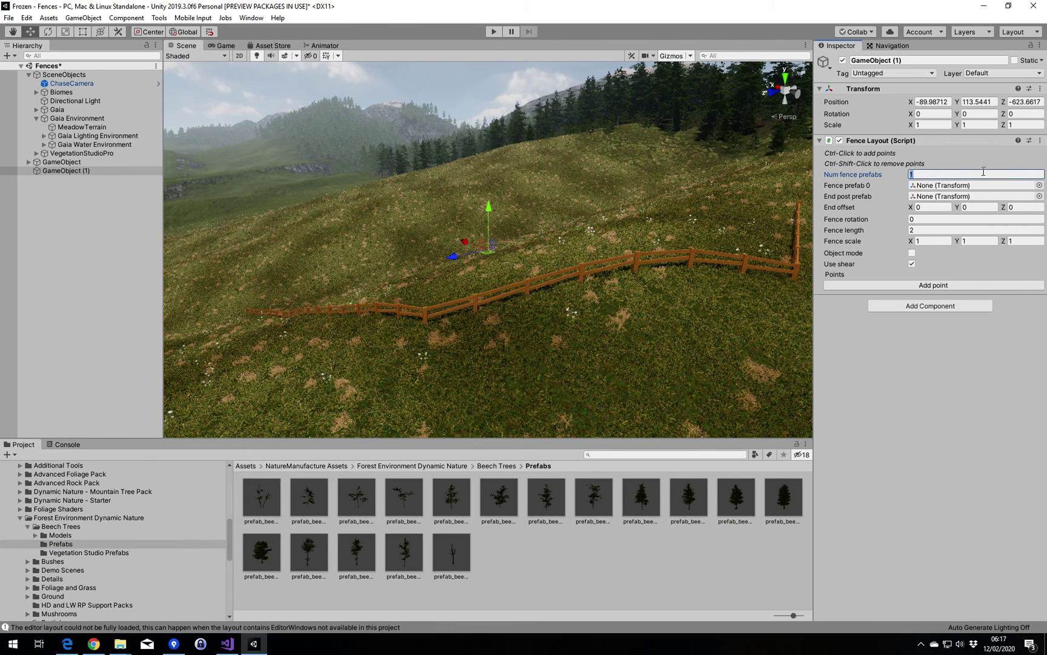
{"action": "type", "text": "3"}
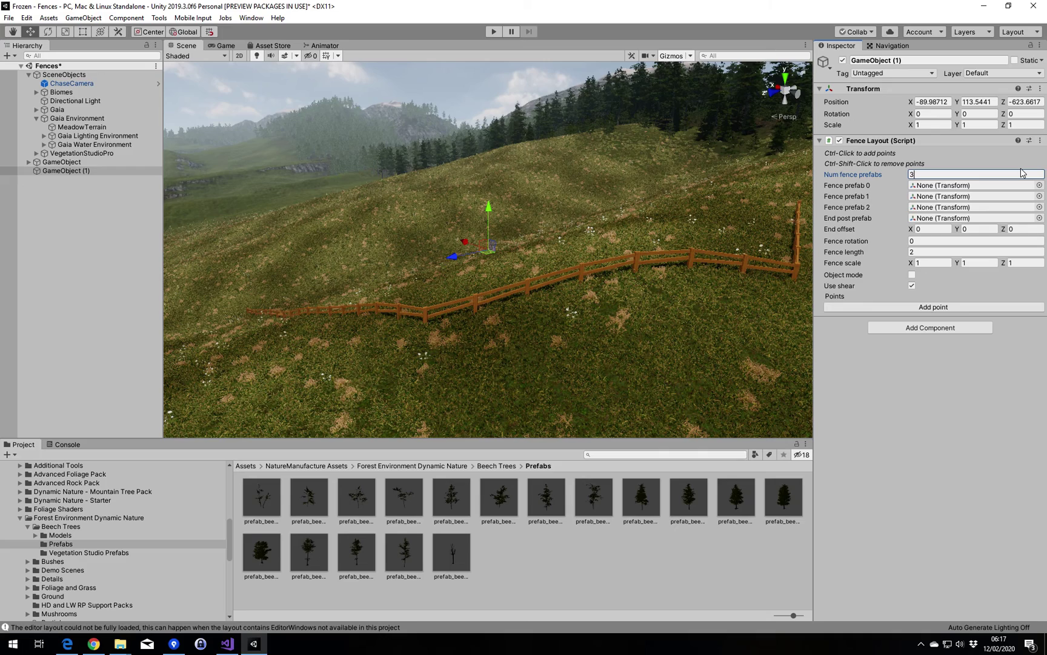
{"action": "left_click_drag", "start_coordinate": [779, 505], "coordinate": [948, 186]}
{"action": "left_click_drag", "start_coordinate": [263, 552], "coordinate": [970, 196]}
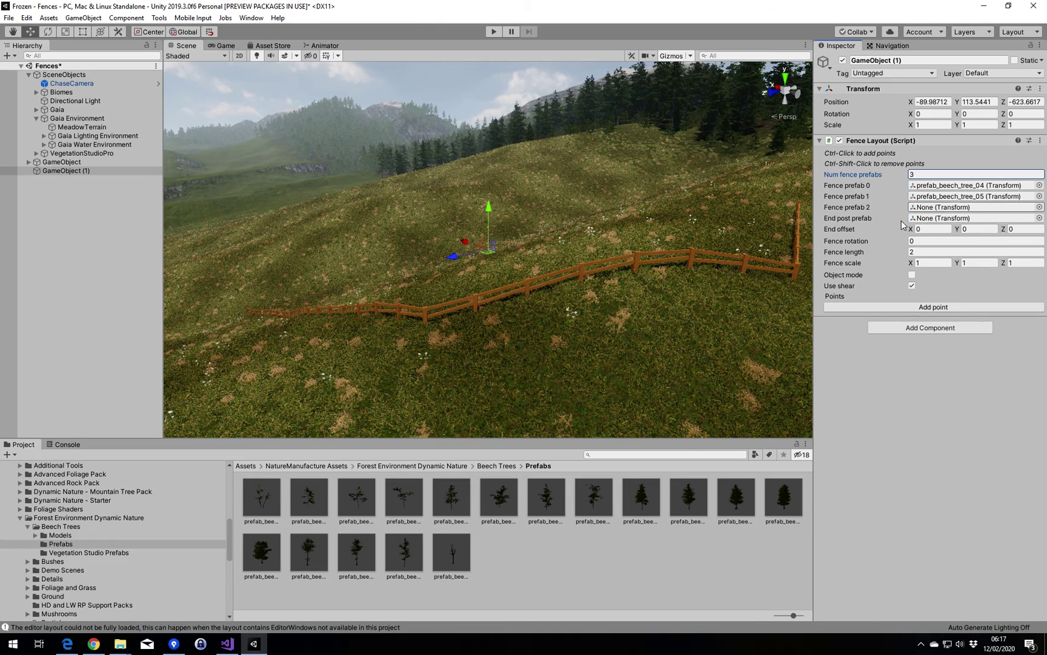
{"action": "left_click_drag", "start_coordinate": [301, 537], "coordinate": [937, 207]}
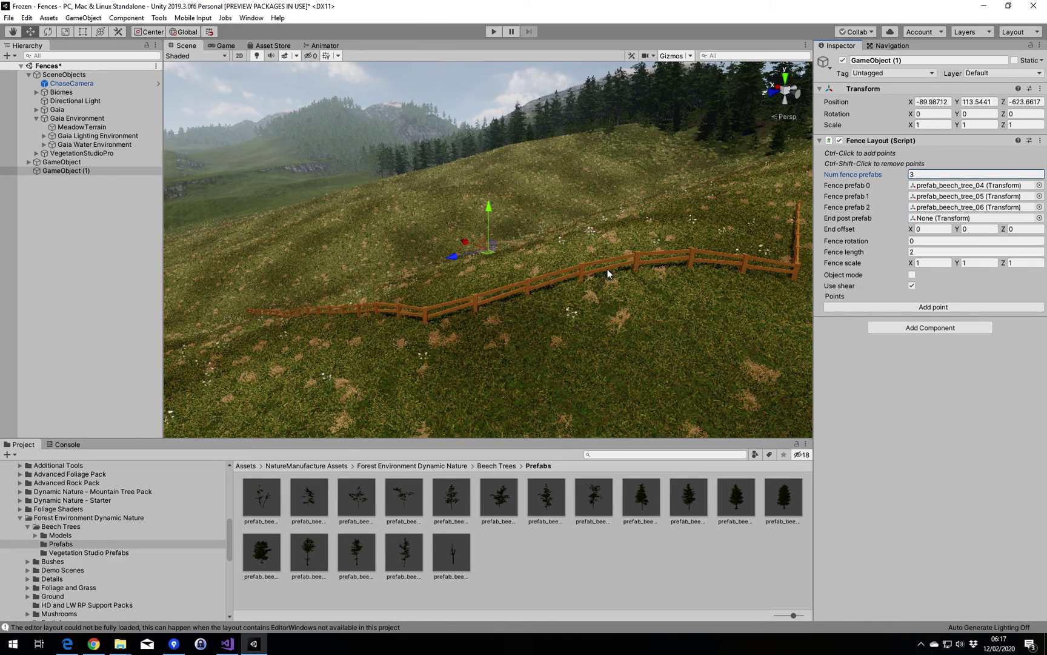
Step: Enable object mode for the tree layout and set its fence length to 6
{"action": "left_click", "coordinate": [912, 274]}
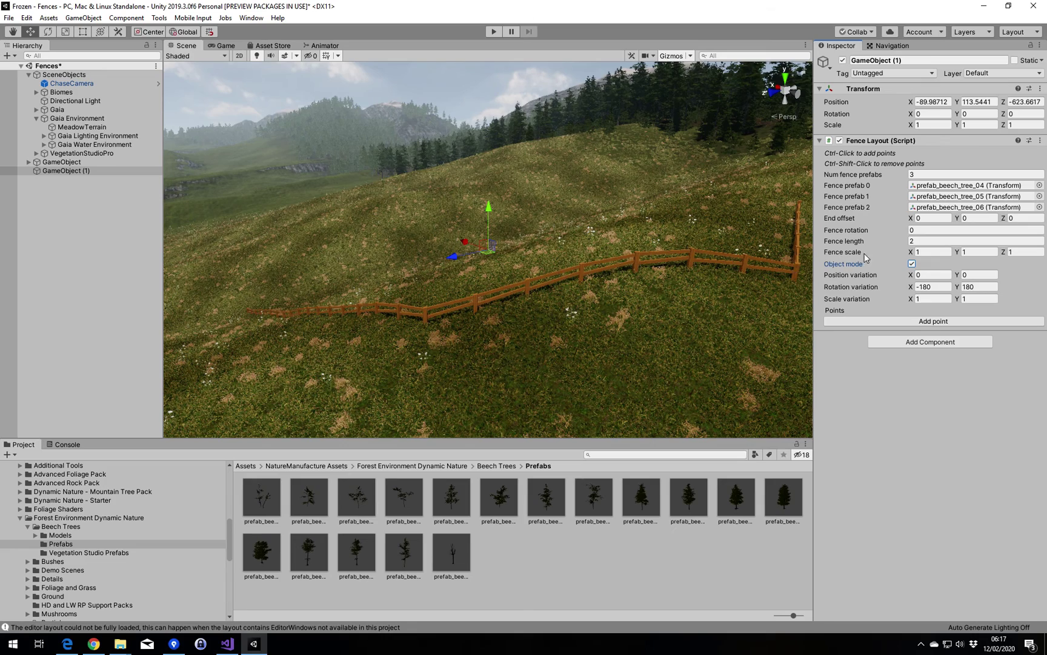
{"action": "left_click", "coordinate": [923, 239]}
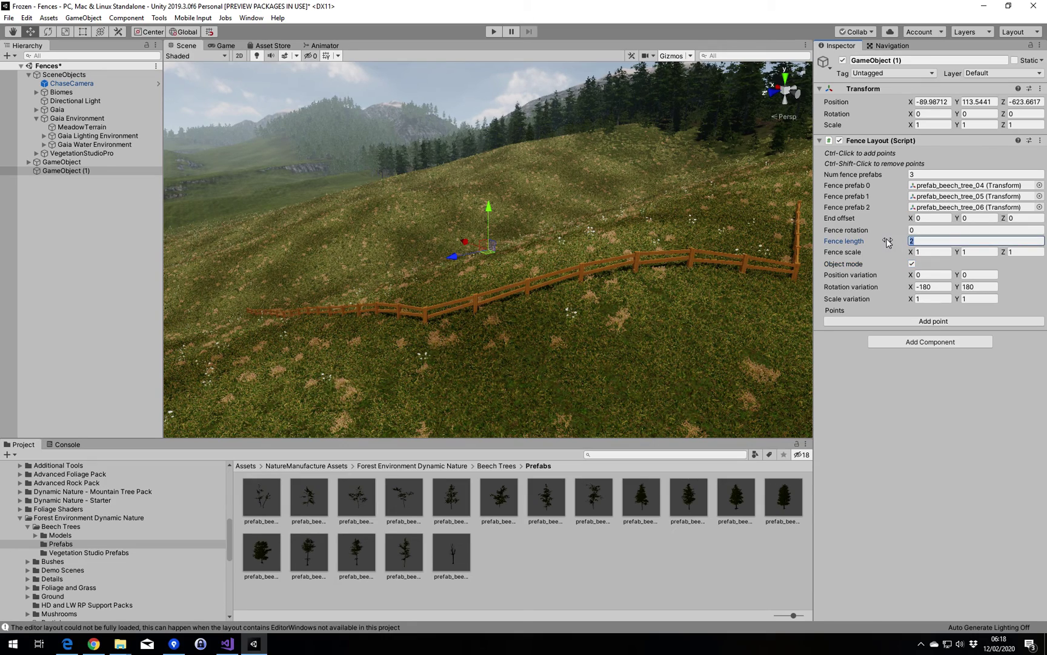
{"action": "type", "text": "6"}
{"action": "middle_click_drag", "start_coordinate": [524, 236], "coordinate": [545, 233]}
{"action": "scroll", "coordinate": [420, 292], "scroll_direction": "down", "scroll_amount": 3}
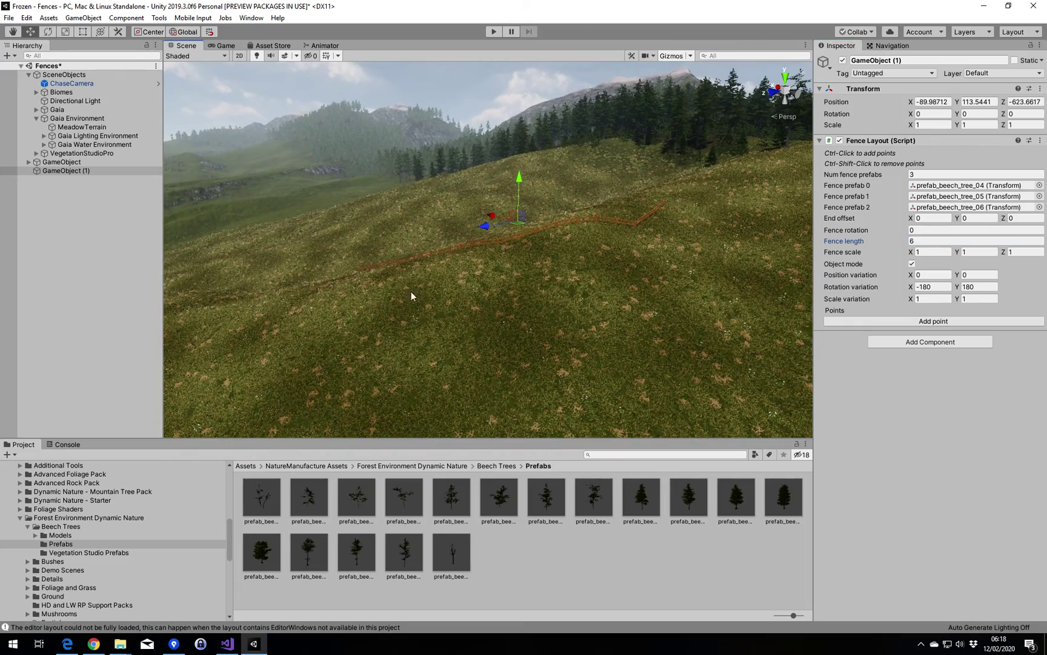
Step: Place two layout points across the hillside in front of the fence to generate a row of beech trees
{"action": "left_click", "coordinate": [303, 318], "text": "ctrl"}
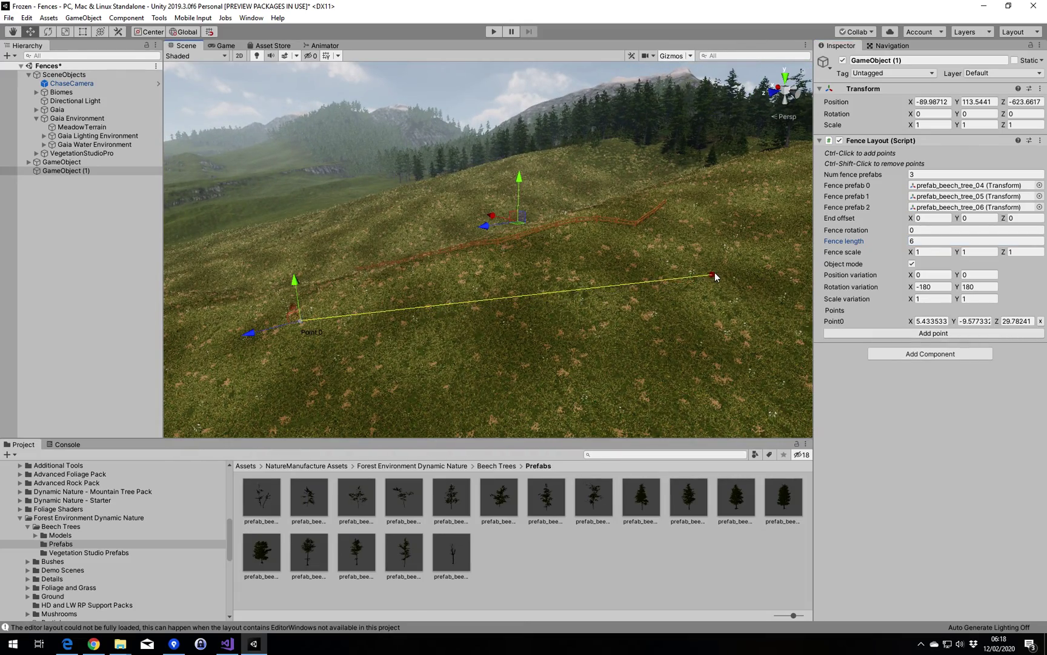
{"action": "left_click", "coordinate": [745, 267], "text": "ctrl"}
{"action": "middle_click_drag", "start_coordinate": [584, 290], "coordinate": [531, 302]}
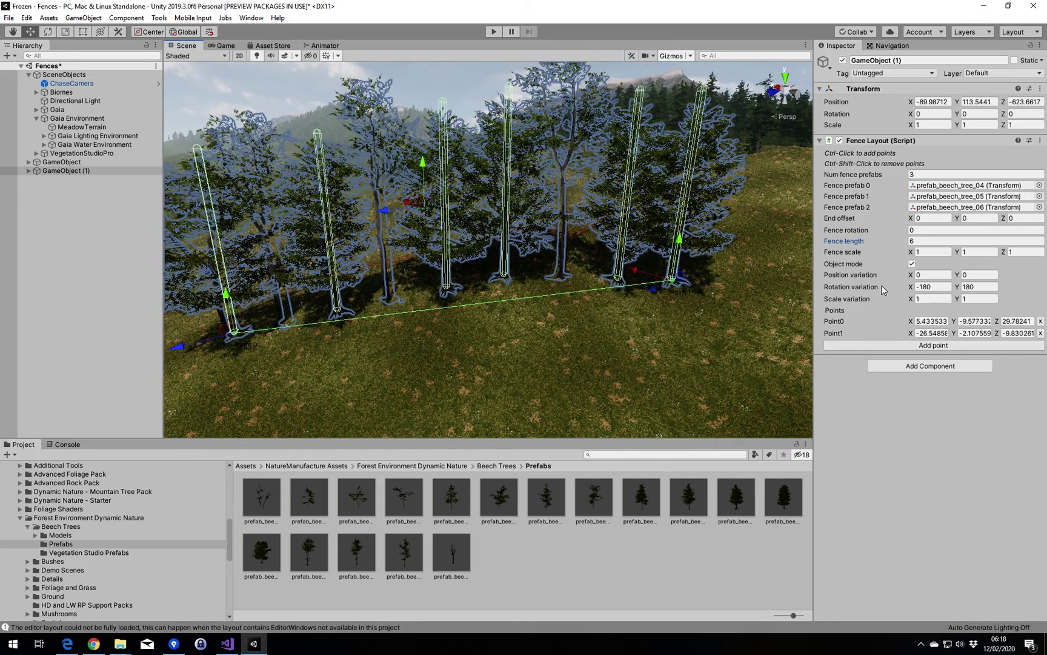
Step: Set the tree layout's scale variation to a range of 0.8 to 1.2
{"action": "left_click", "coordinate": [927, 297]}
{"action": "type", "text": "0.8"}
{"action": "left_click", "coordinate": [963, 298]}
{"action": "type", "text": "1.2"}
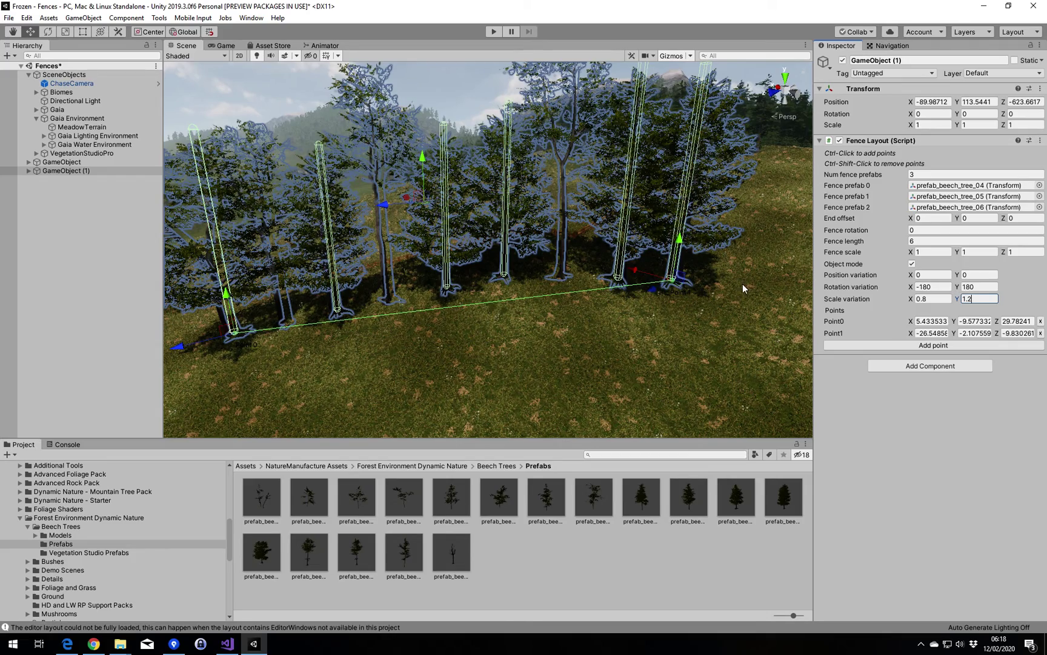
Step: Set the tree layout's position variation to X 1.23 and Y 0.78
{"action": "left_click_drag", "start_coordinate": [751, 289], "coordinate": [662, 300], "text": "alt"}
{"action": "middle_click_drag", "start_coordinate": [662, 300], "coordinate": [495, 283]}
{"action": "left_click_drag", "start_coordinate": [494, 283], "coordinate": [585, 286], "text": "alt"}
{"action": "middle_click_drag", "start_coordinate": [608, 292], "coordinate": [535, 278]}
{"action": "left_click_drag", "start_coordinate": [911, 274], "coordinate": [1003, 276]}
{"action": "left_click_drag", "start_coordinate": [970, 275], "coordinate": [977, 276]}
Step: Add a third layout point downhill from the second to extend the tree row around a corner, and deselect the layout
{"action": "right_click_drag", "start_coordinate": [479, 285], "coordinate": [579, 278]}
{"action": "middle_click_drag", "start_coordinate": [568, 277], "coordinate": [581, 274]}
{"action": "key", "text": "f"}
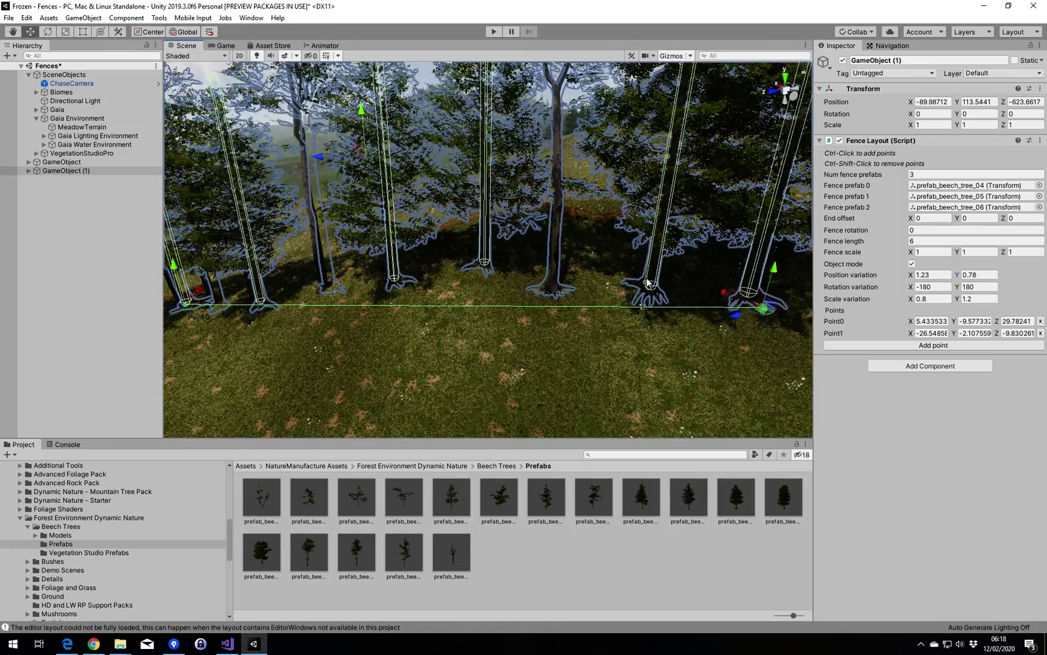
{"action": "left_click", "coordinate": [685, 358], "text": "ctrl"}
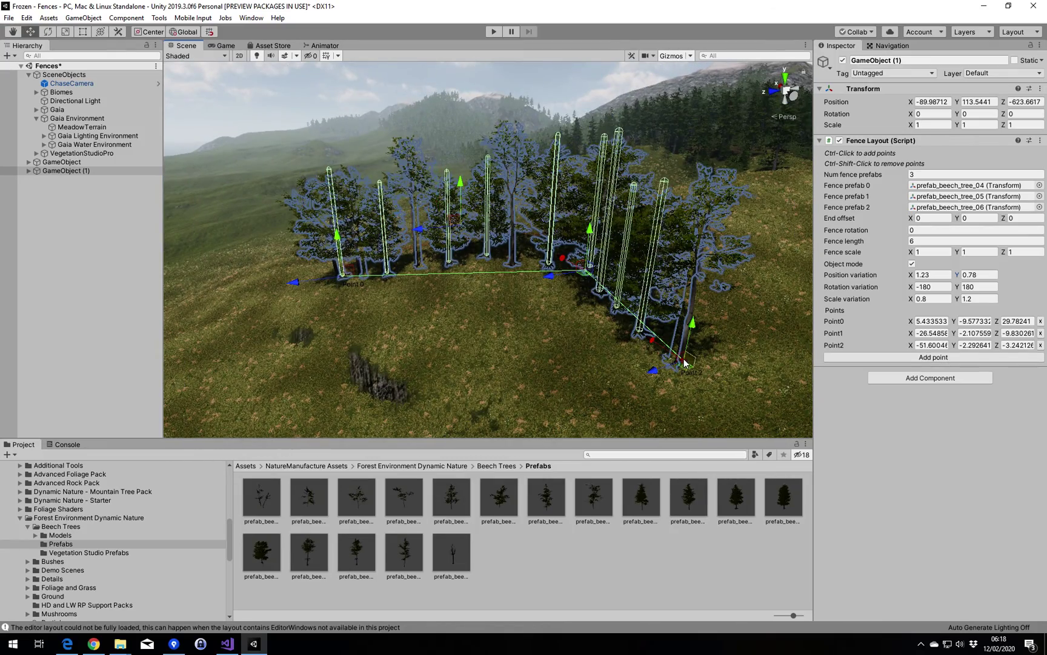
{"action": "left_click", "coordinate": [511, 314]}
Step: Select the wooden fence's game object to show its Fence Layout settings
{"action": "right_click_drag", "start_coordinate": [445, 299], "coordinate": [636, 306]}
{"action": "middle_click_drag", "start_coordinate": [451, 301], "coordinate": [734, 283]}
{"action": "middle_click_drag", "start_coordinate": [418, 300], "coordinate": [425, 300]}
{"action": "right_click_drag", "start_coordinate": [426, 300], "coordinate": [589, 293]}
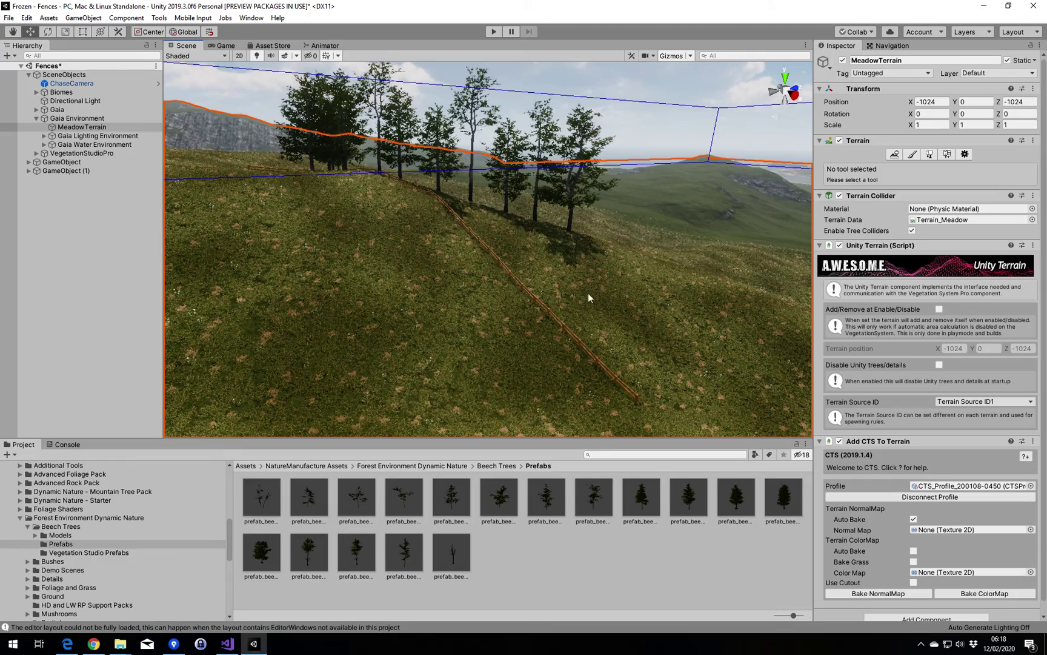
{"action": "left_click", "coordinate": [61, 162]}
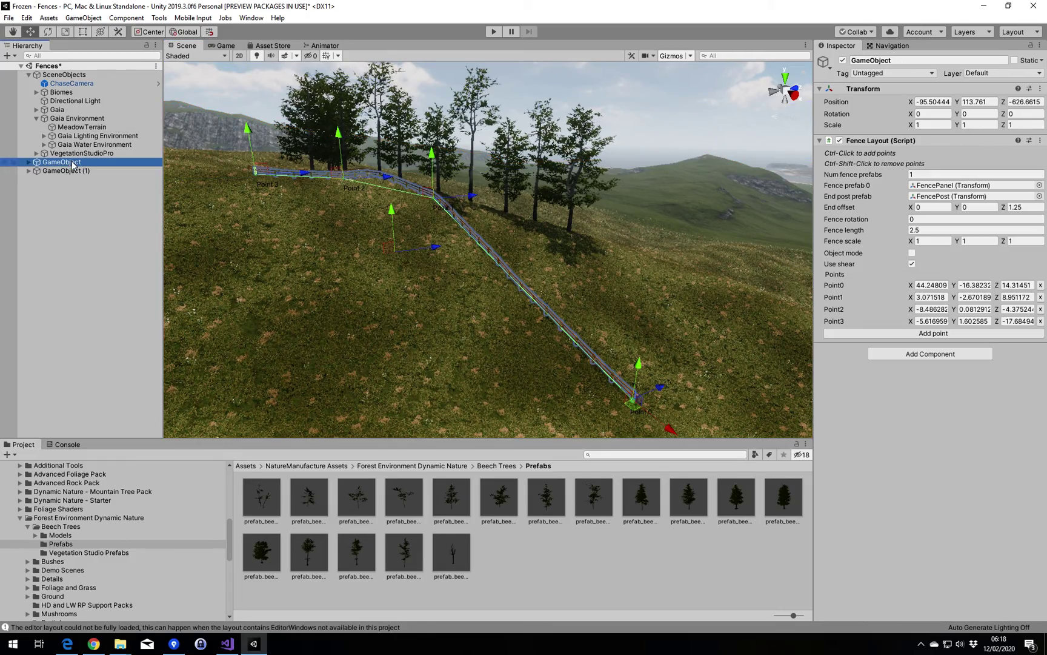
{"action": "right_click_drag", "start_coordinate": [649, 261], "coordinate": [664, 242]}
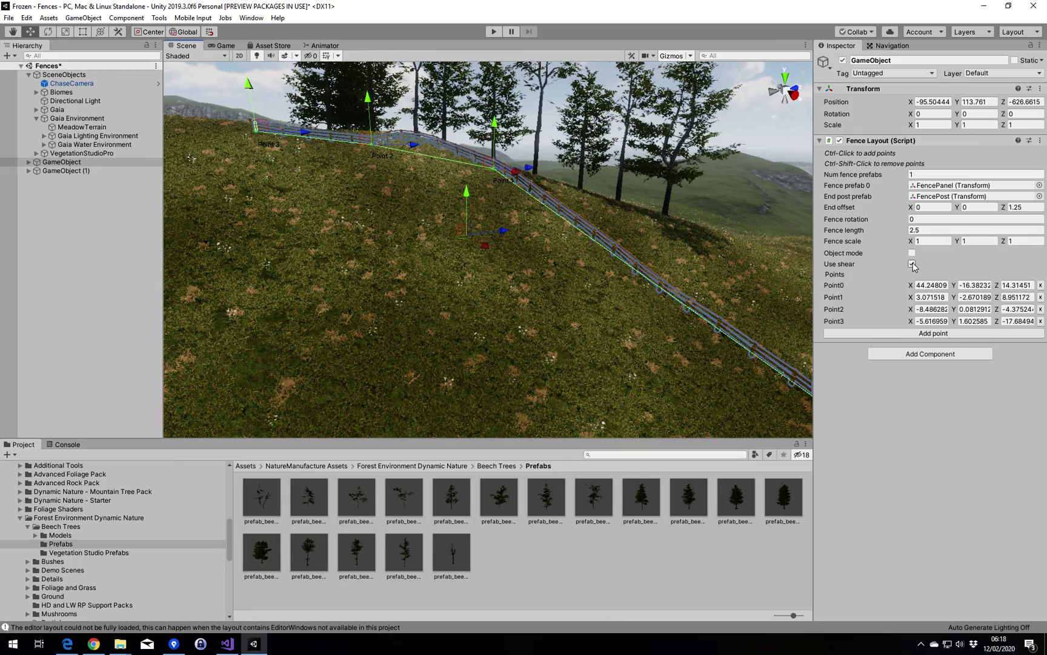
Step: Turn off shear for the fence and examine its panels along the slope
{"action": "middle_click_drag", "start_coordinate": [679, 222], "coordinate": [638, 224]}
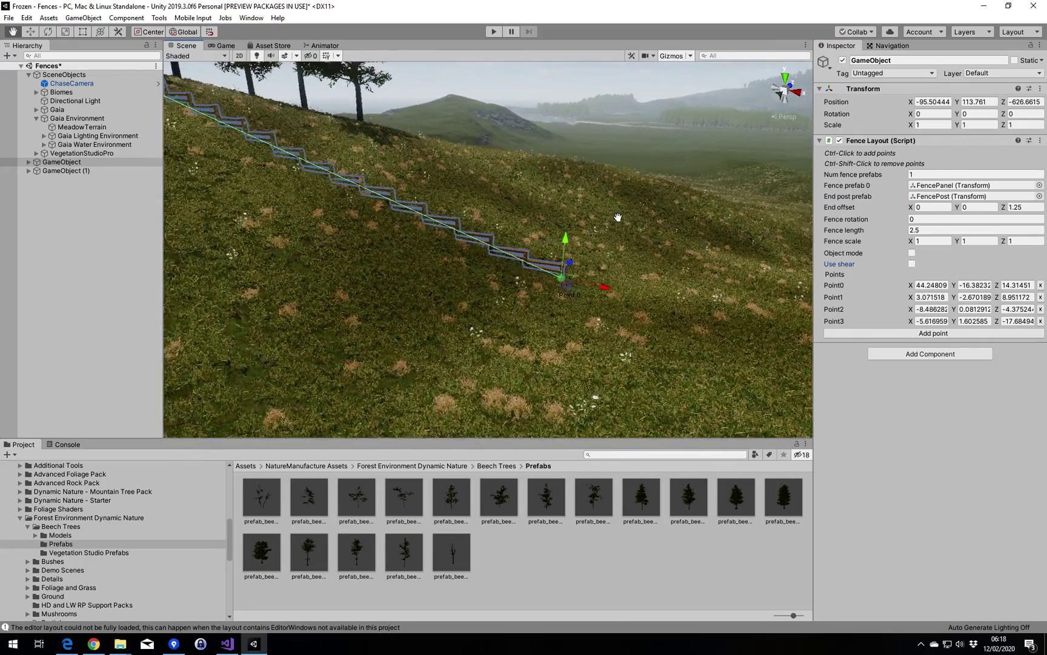
{"action": "scroll", "coordinate": [638, 224], "scroll_direction": "up", "scroll_amount": 5}
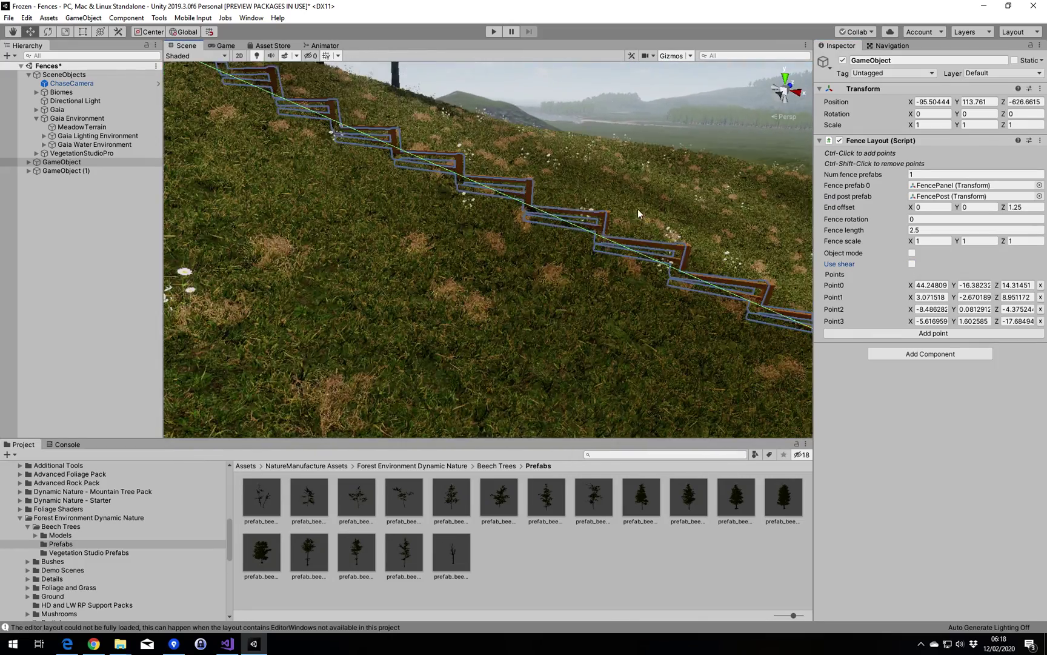
{"action": "middle_click_drag", "start_coordinate": [613, 185], "coordinate": [627, 213]}
{"action": "right_click_drag", "start_coordinate": [627, 213], "coordinate": [526, 206]}
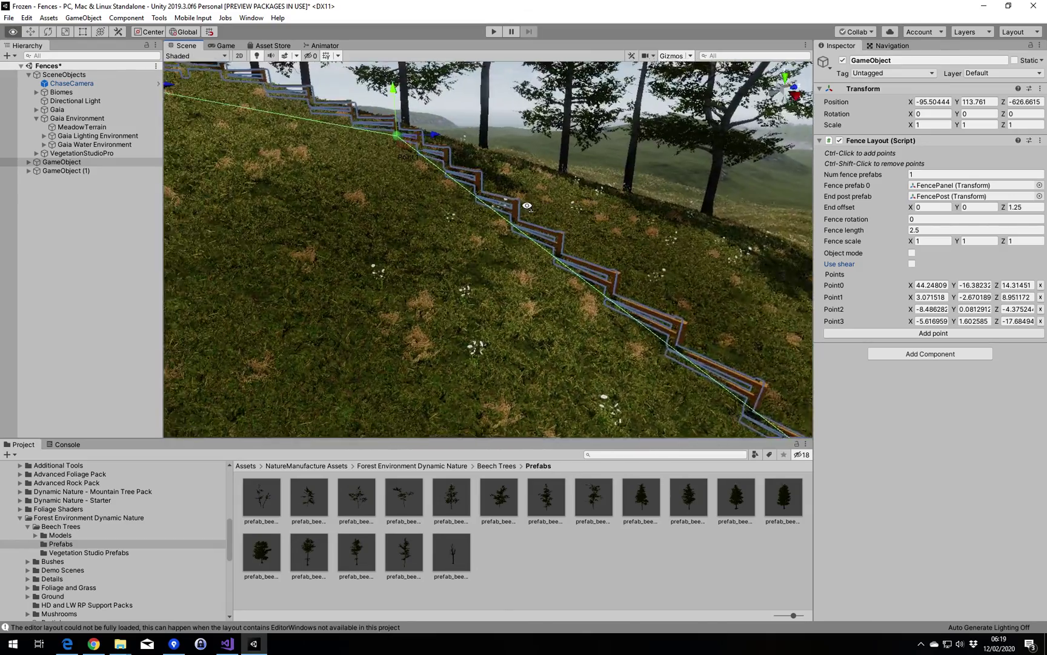
{"action": "scroll", "coordinate": [529, 207], "scroll_direction": "down", "scroll_amount": 3}
{"action": "scroll", "coordinate": [621, 201], "scroll_direction": "down", "scroll_amount": 5}
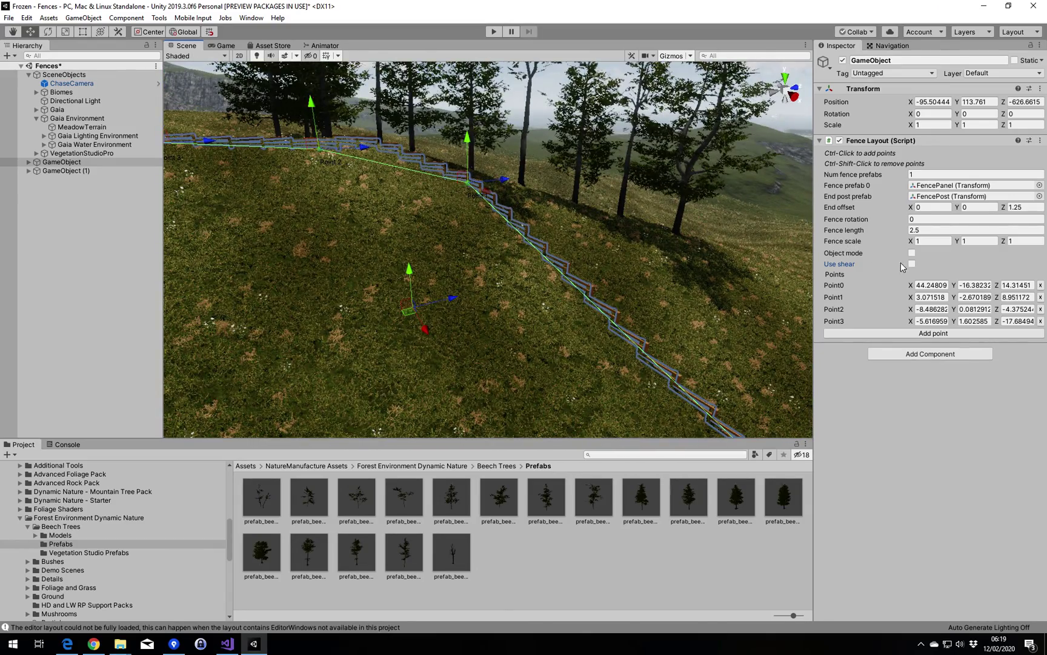
Step: Turn the fence's shear option back on
{"action": "right_click_drag", "start_coordinate": [669, 234], "coordinate": [705, 279]}
{"action": "middle_click_drag", "start_coordinate": [706, 279], "coordinate": [676, 234]}
{"action": "right_click_drag", "start_coordinate": [676, 234], "coordinate": [715, 204]}
Step: Set the fence scale to X 2.26, Y 0.98 and Z 0.63
{"action": "mouse_move", "coordinate": [977, 242]}
{"action": "left_mouse_down"}
{"action": "mouse_move", "coordinate": [1011, 240]}
{"action": "mouse_move", "coordinate": [960, 238]}
{"action": "left_mouse_up"}
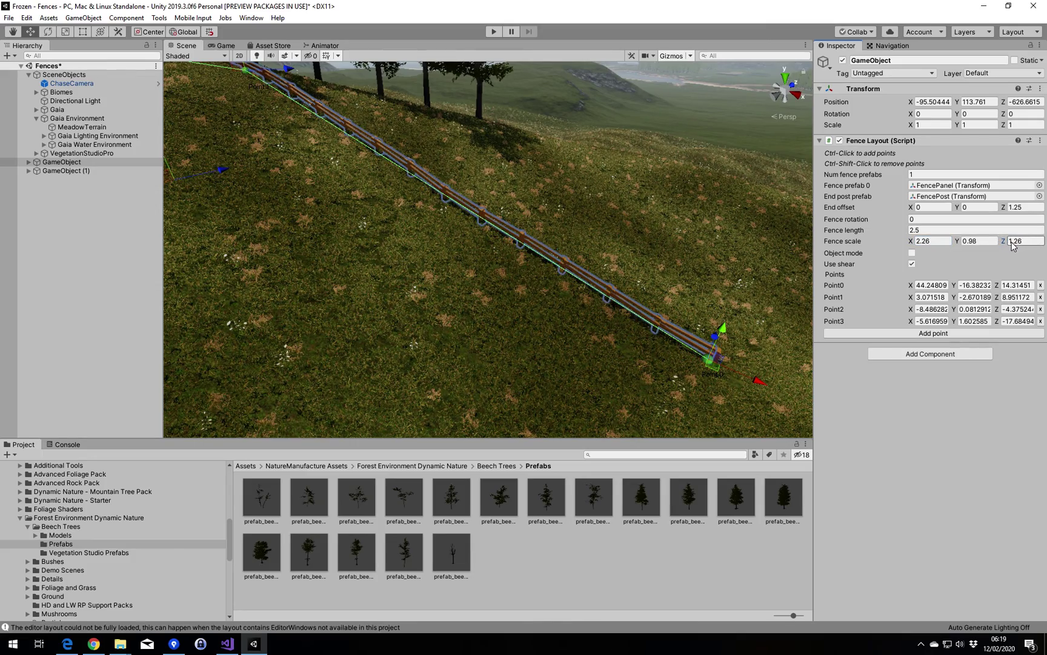
{"action": "right_click_drag", "start_coordinate": [696, 220], "coordinate": [565, 188]}
{"action": "left_click_drag", "start_coordinate": [564, 188], "coordinate": [457, 241], "text": "alt"}
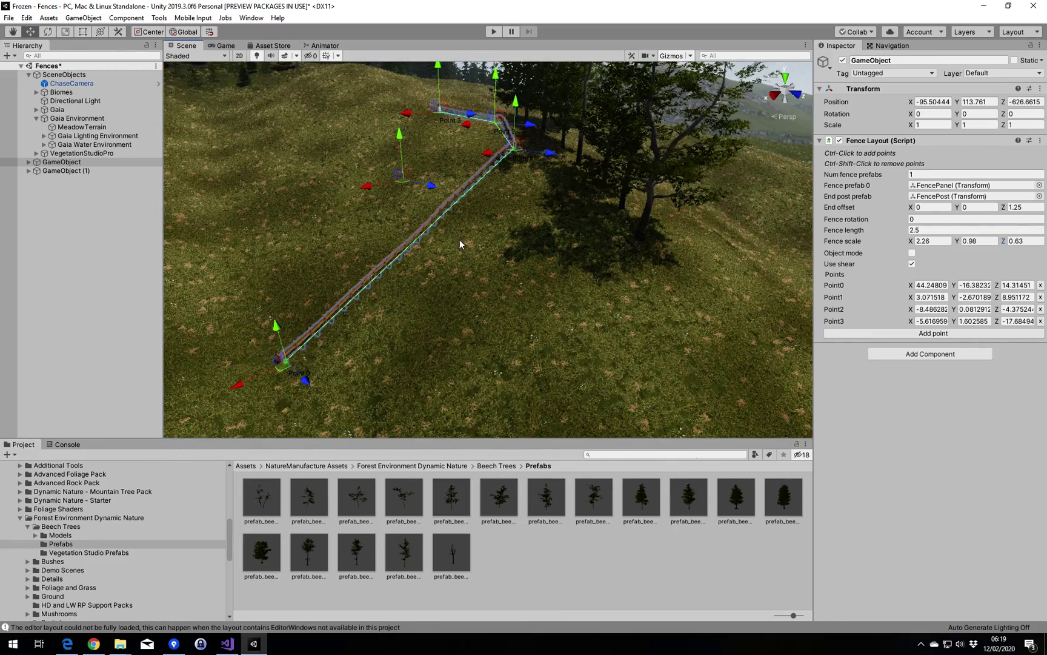
Step: Insert a point beside the middle of the fence's long downhill section to bend it, and deselect the fence
{"action": "left_click", "coordinate": [473, 248], "text": "ctrl"}
{"action": "left_click_drag", "start_coordinate": [570, 243], "coordinate": [572, 208], "text": "alt"}
{"action": "left_click", "coordinate": [573, 212]}
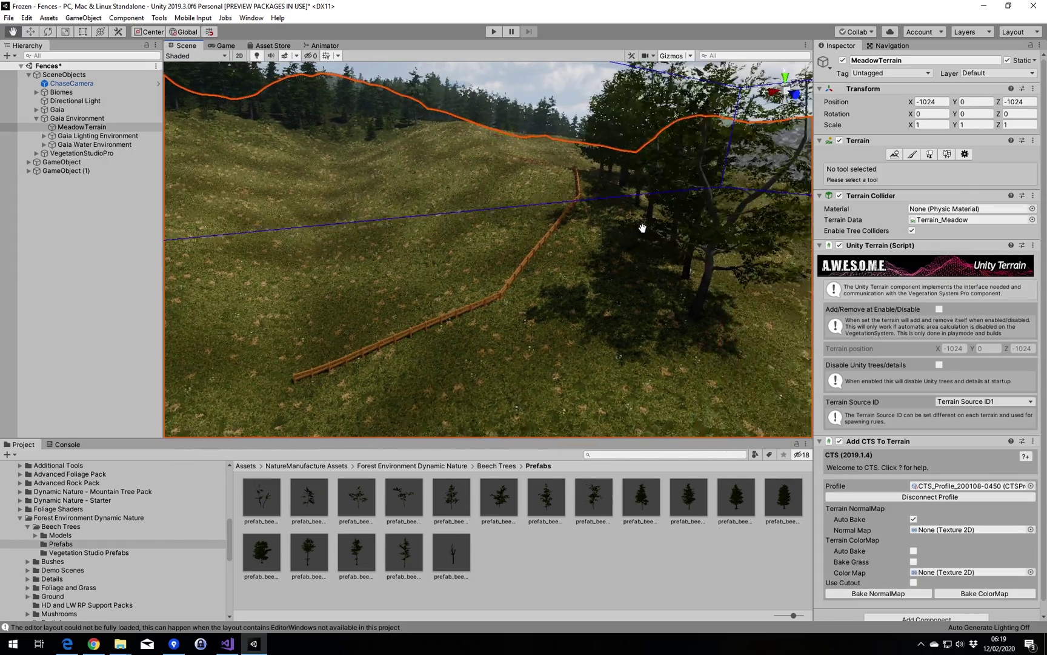